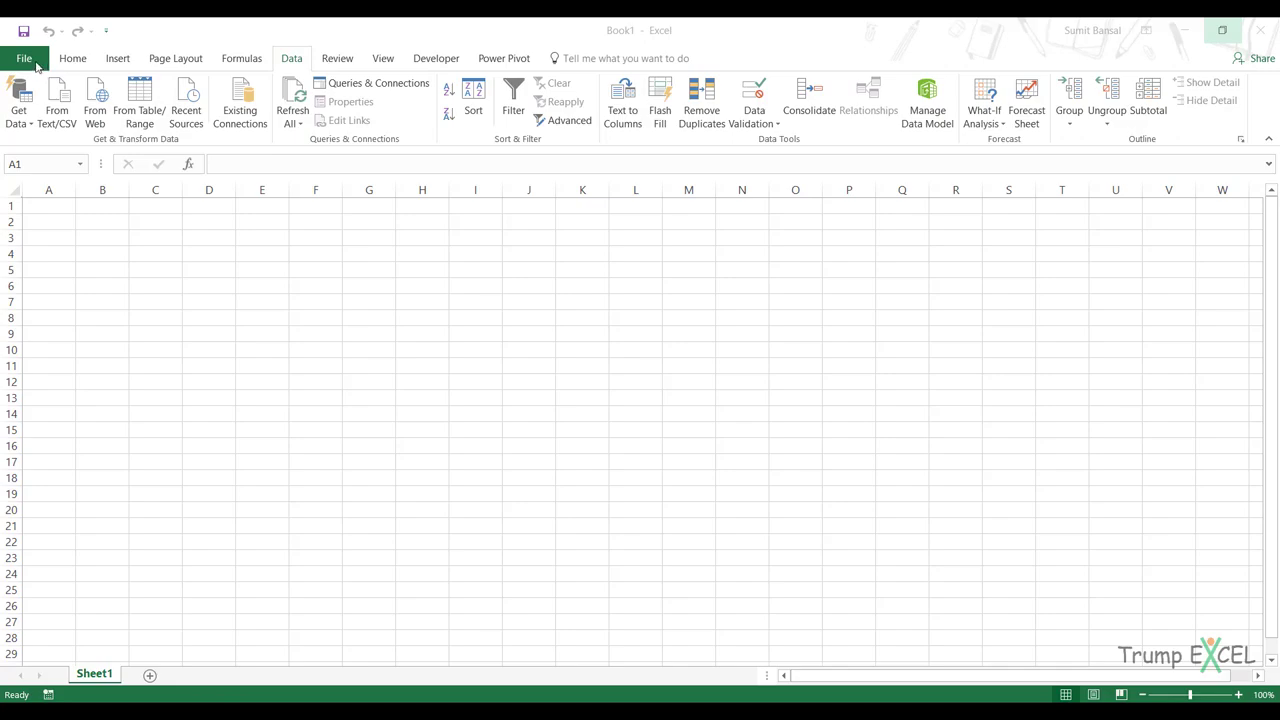
Open Sales Data June.txt from the Importing Data from TXT folder as delimited text, keeping the General column format.
click(30, 60)
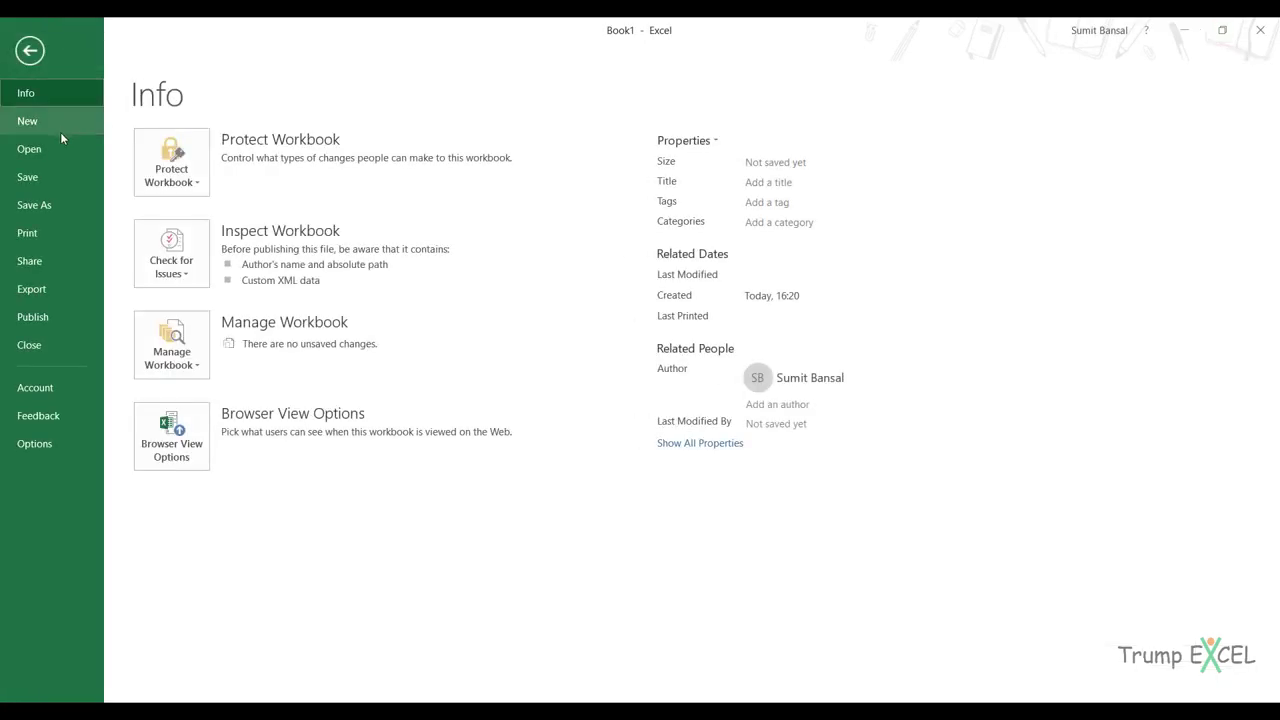
click(58, 145)
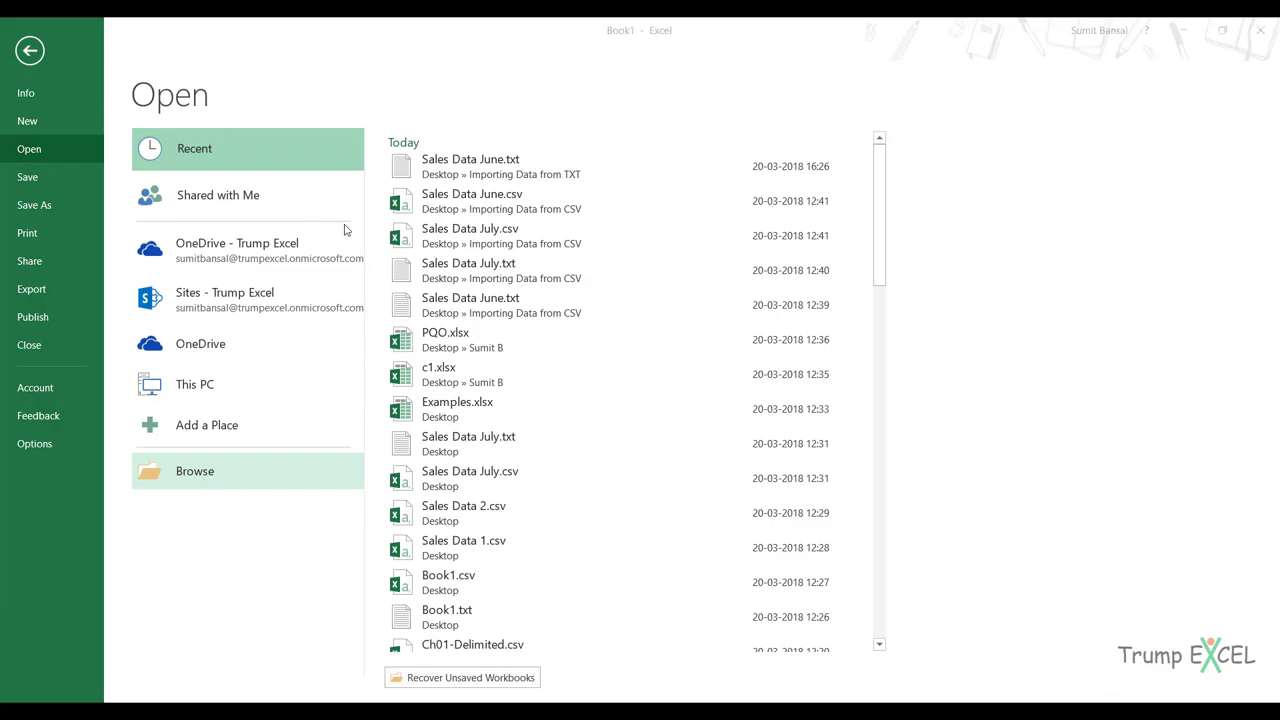
click(238, 192)
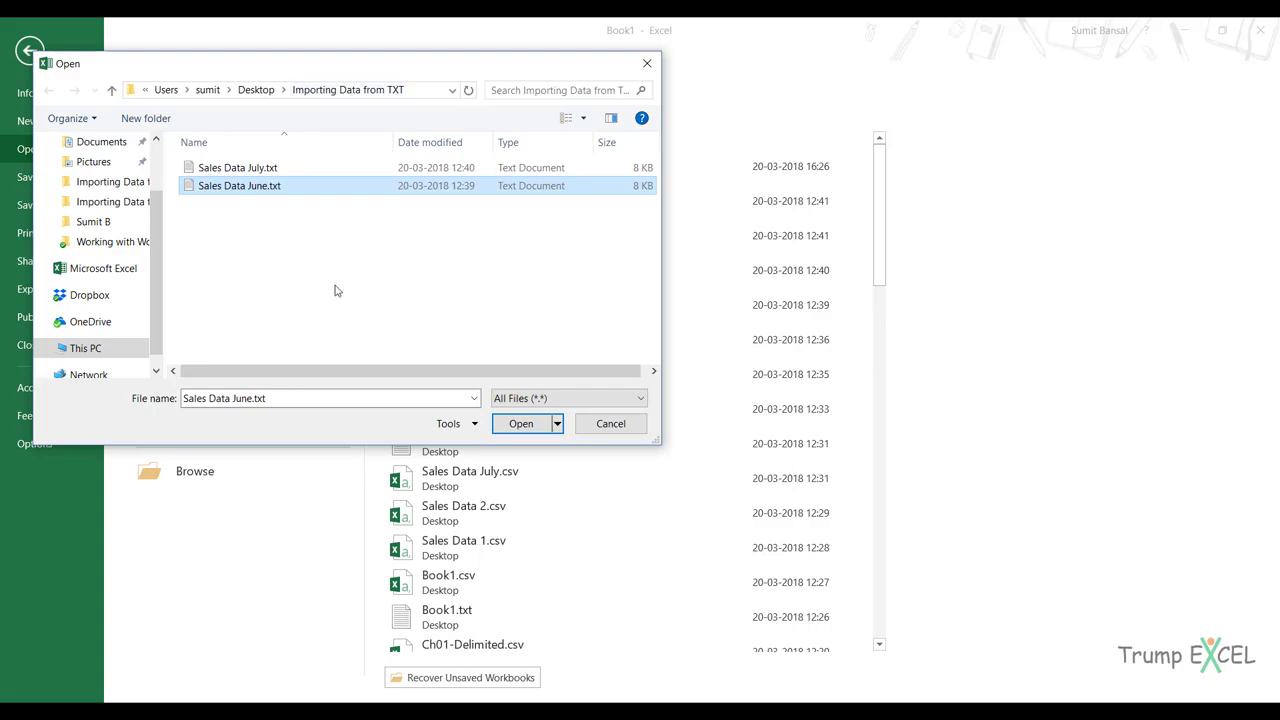
click(519, 424)
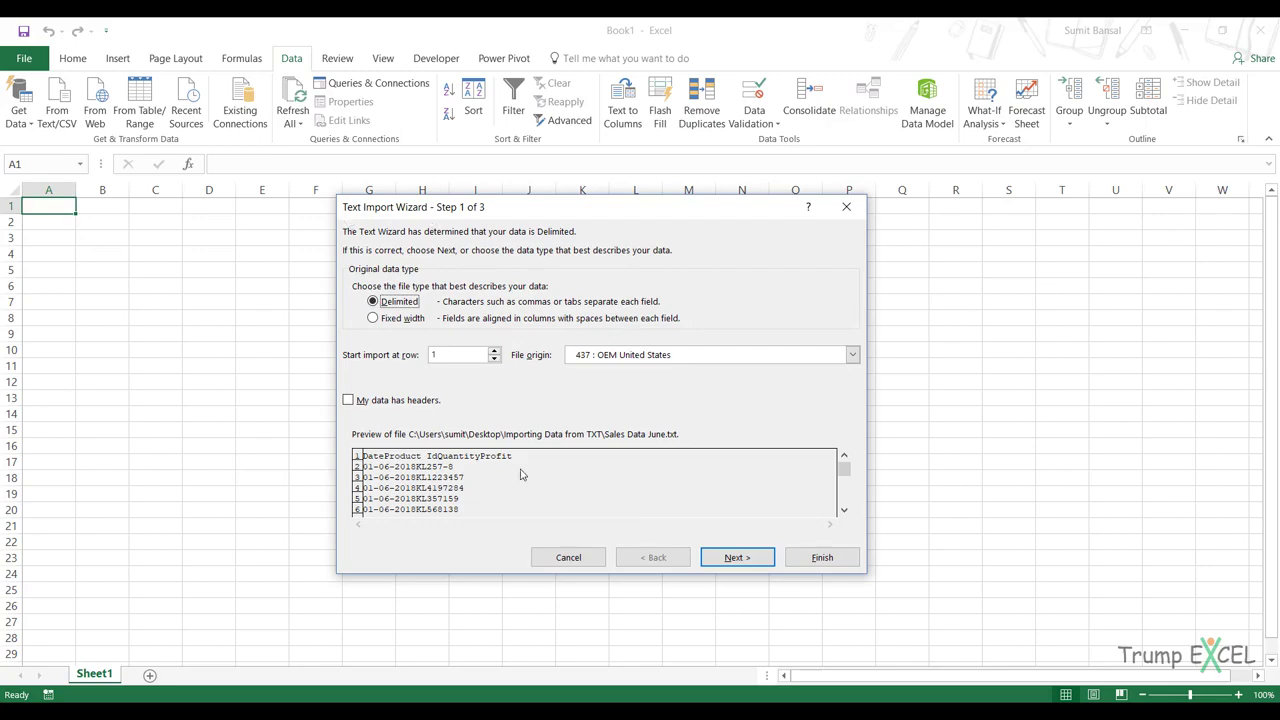
click(737, 557)
click(737, 557)
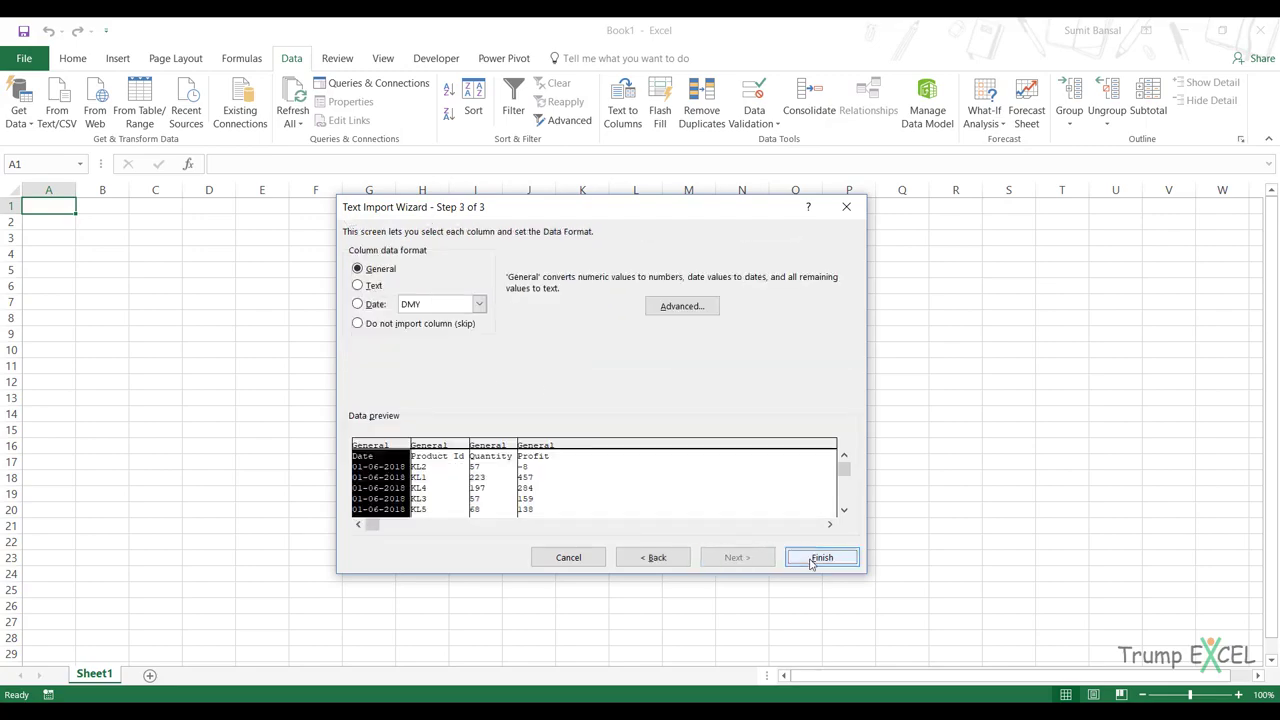
click(821, 557)
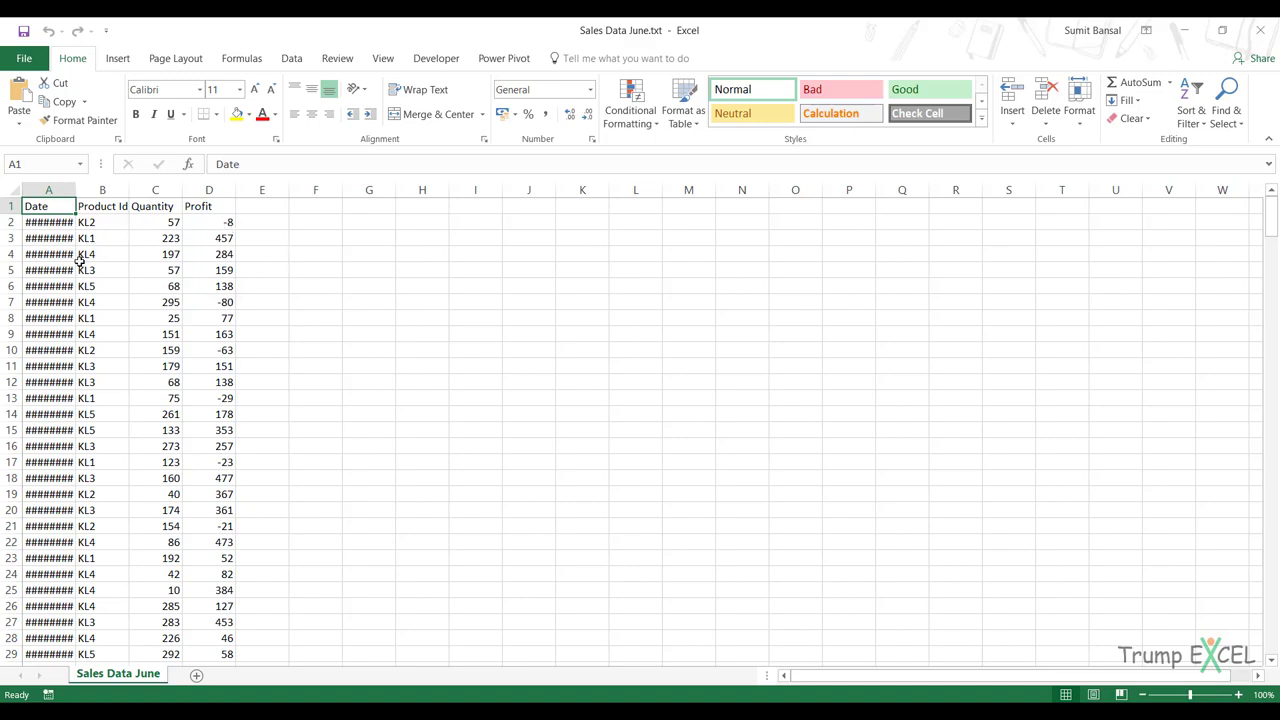
Widen column B to fit the Product Id header, and close the Sales Data June.txt workbook without saving.
drag(128, 193, 170, 190)
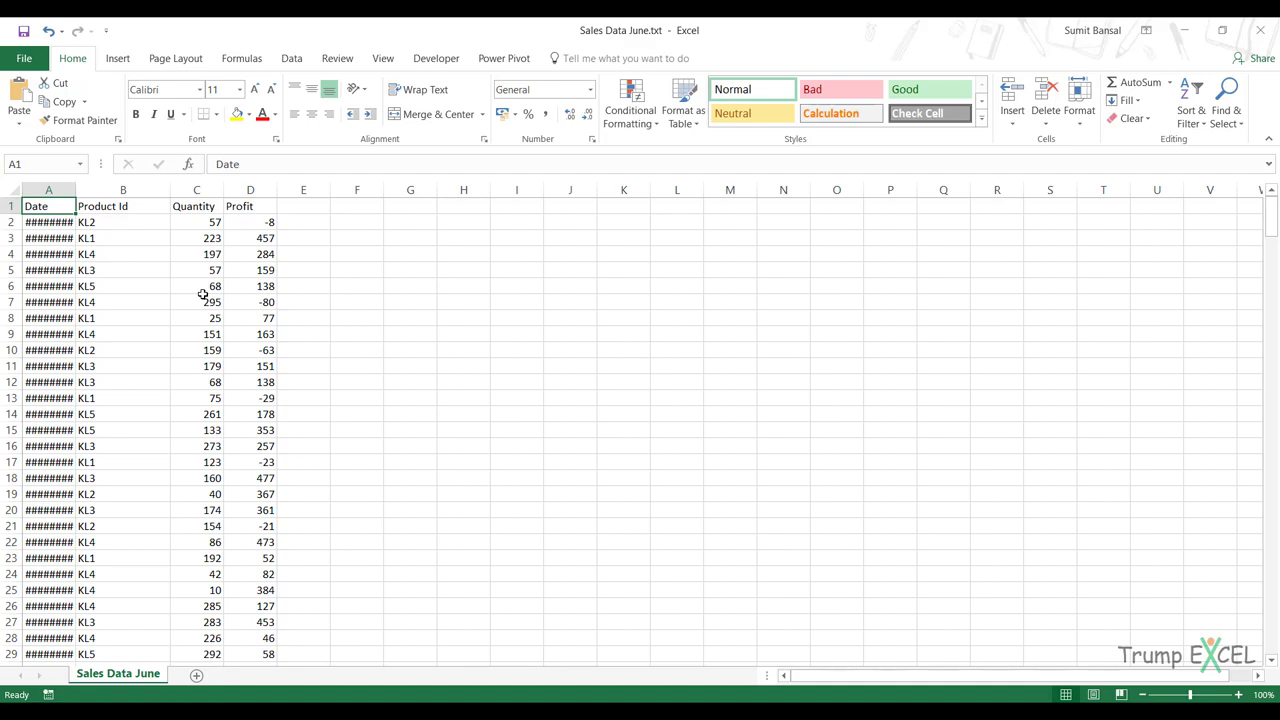
click(1259, 30)
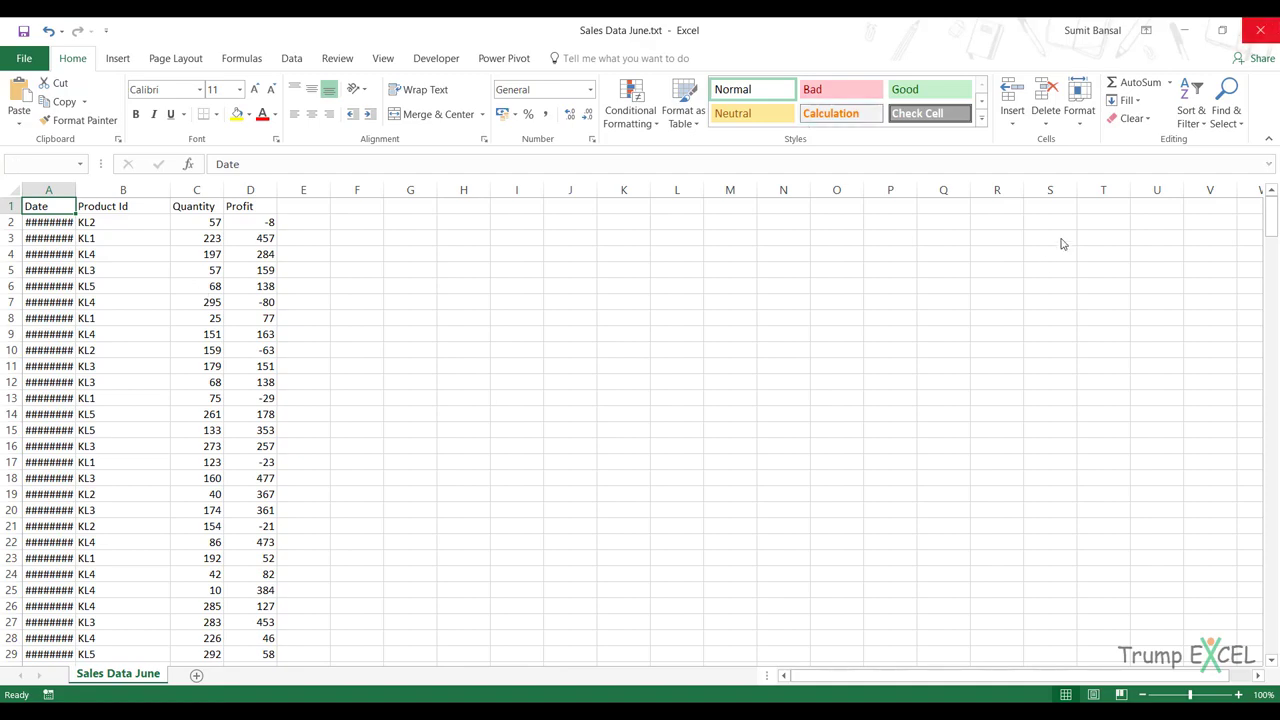
click(666, 387)
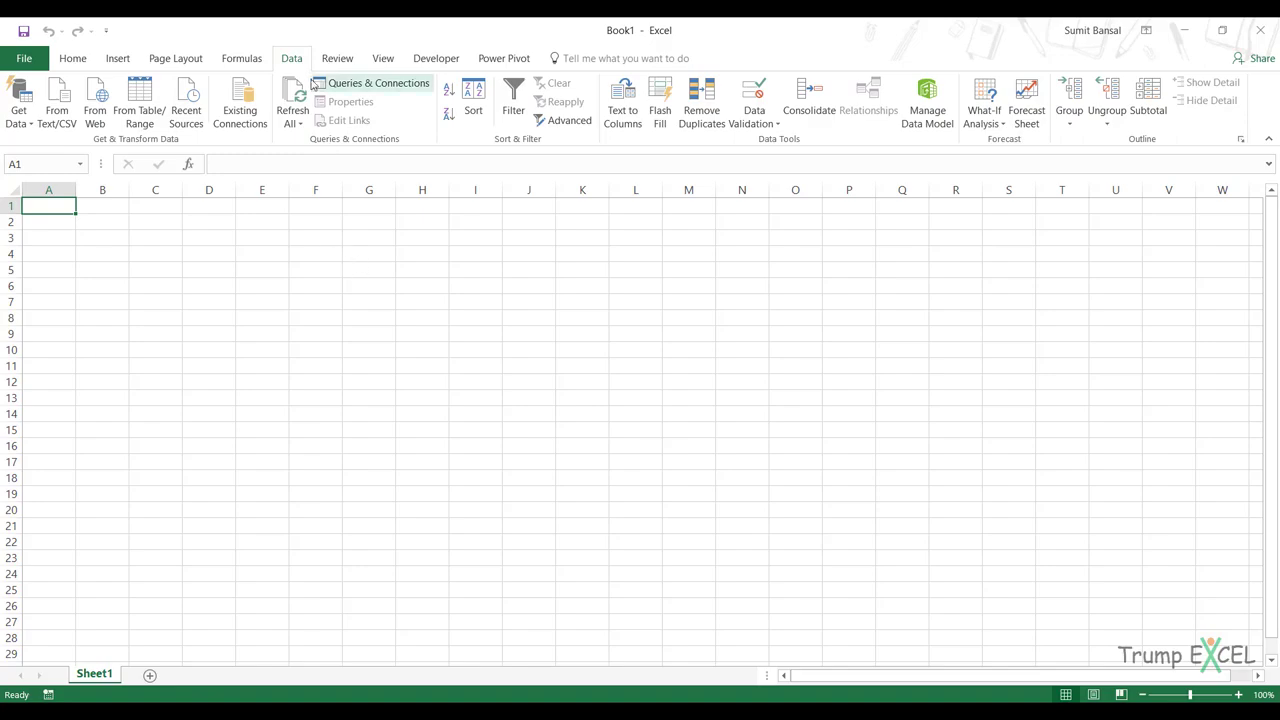
Import Sales Data June.txt as a text query, keeping type detection based on the first 200 rows, and open it in the Query Editor.
click(64, 114)
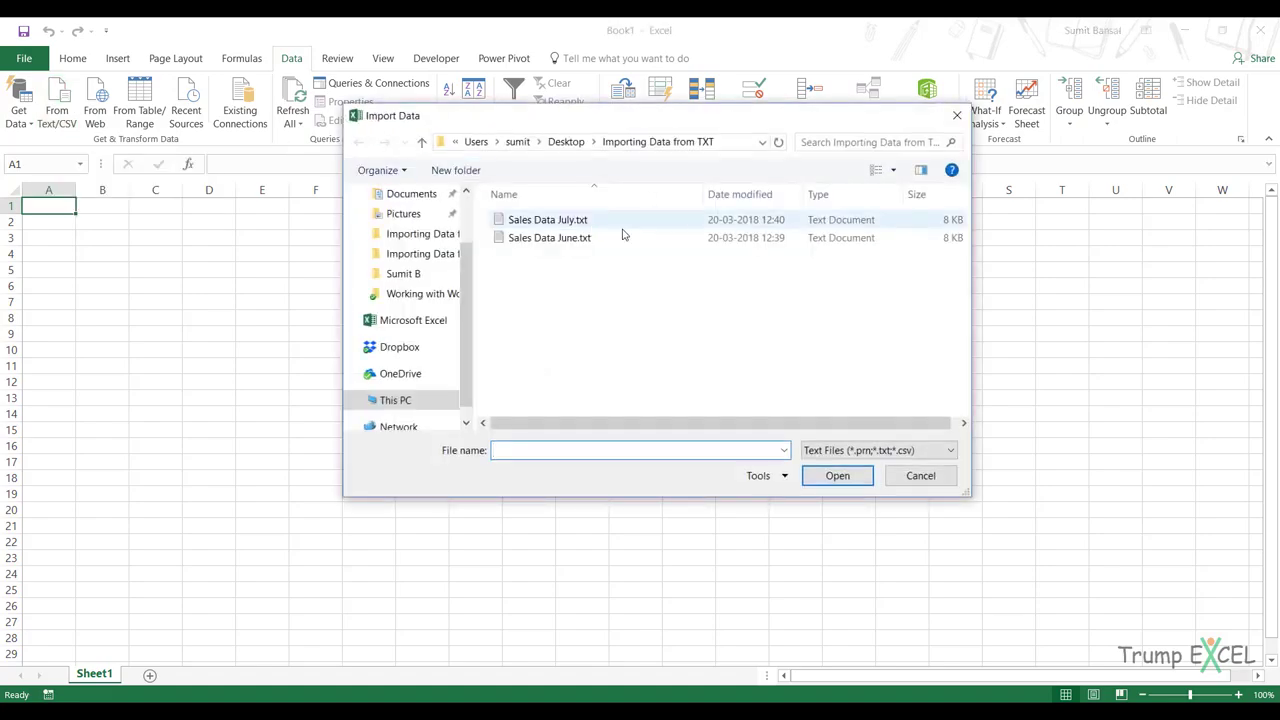
click(556, 241)
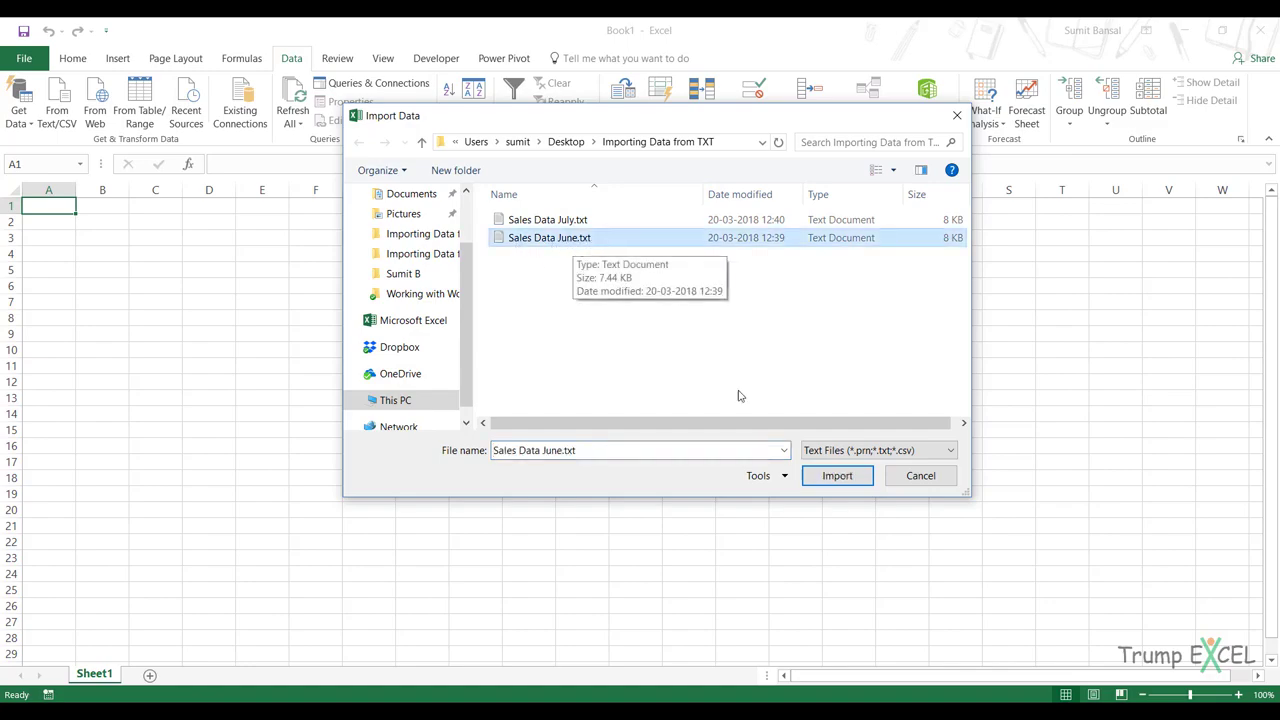
click(840, 476)
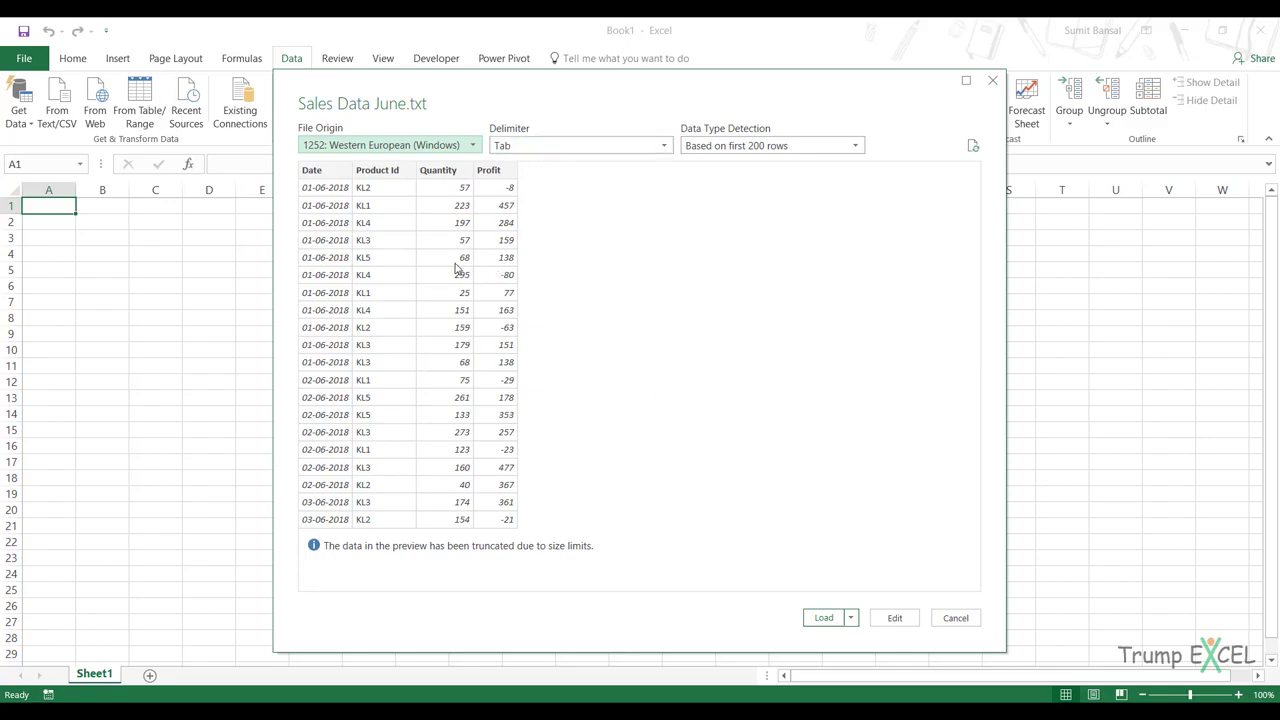
click(765, 150)
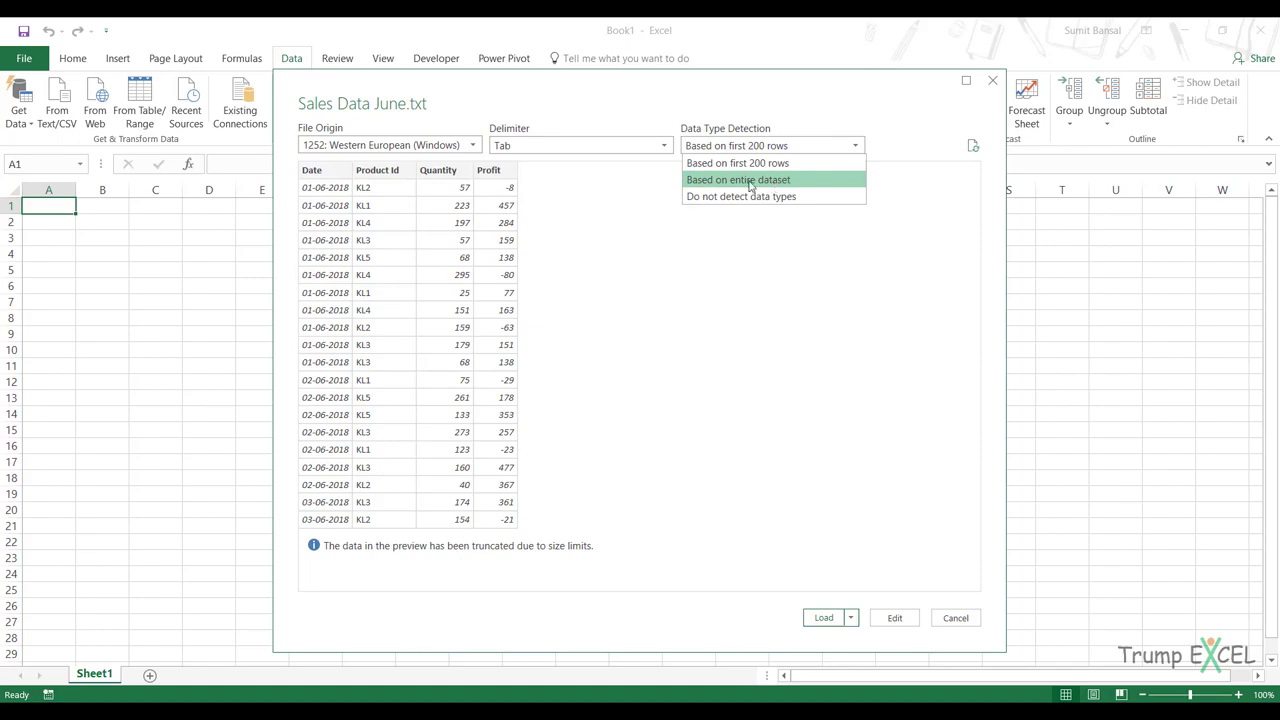
click(779, 150)
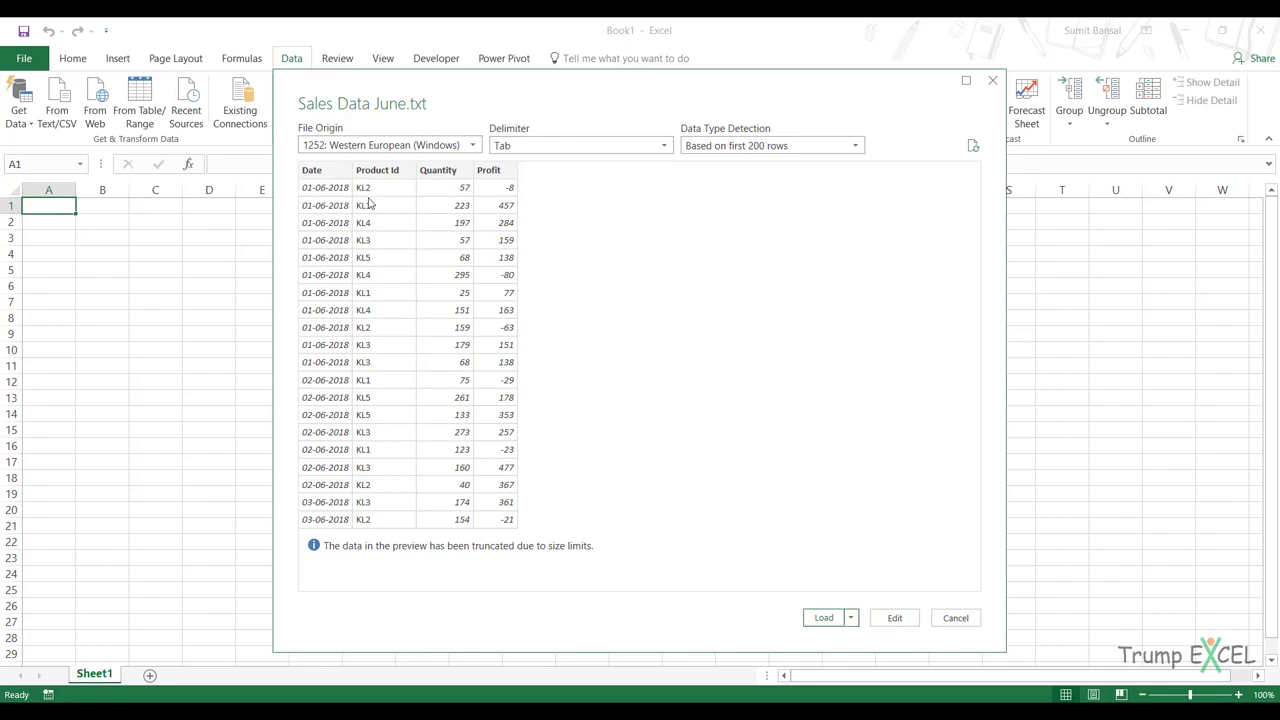
click(894, 617)
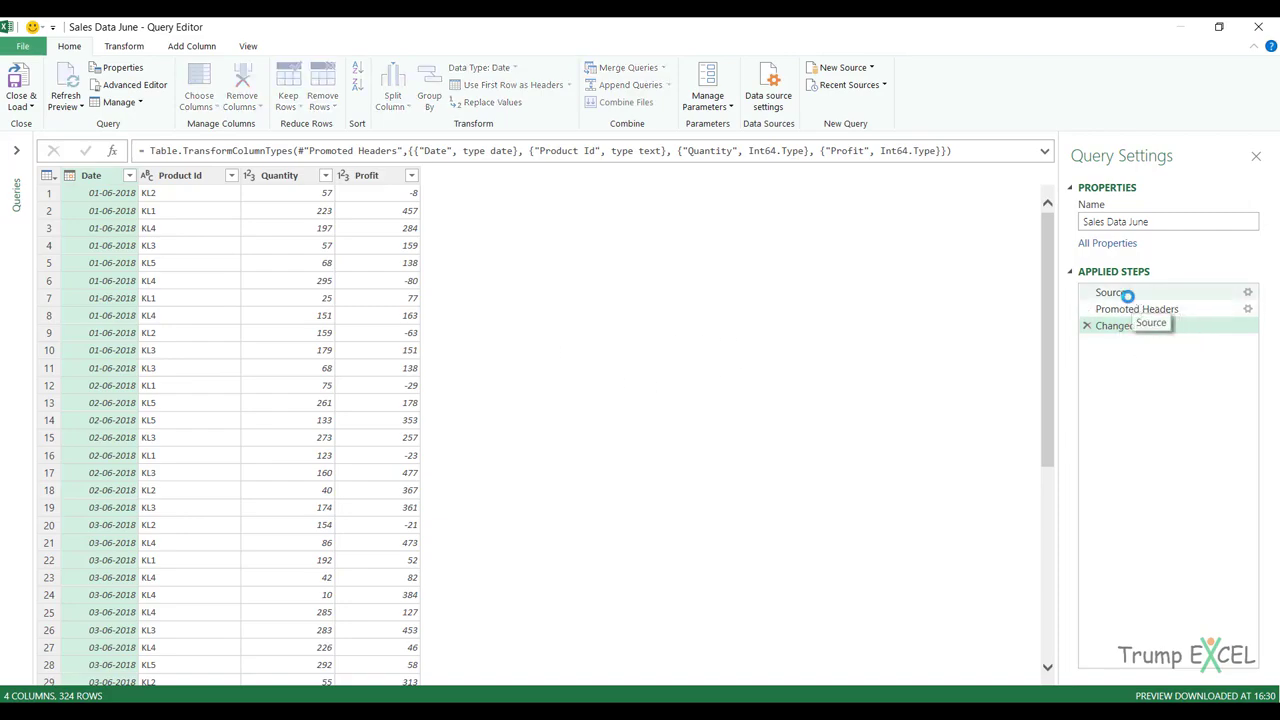
Examine the data at the Source and Promoted Headers applied steps, including the Date column's data type.
click(1130, 294)
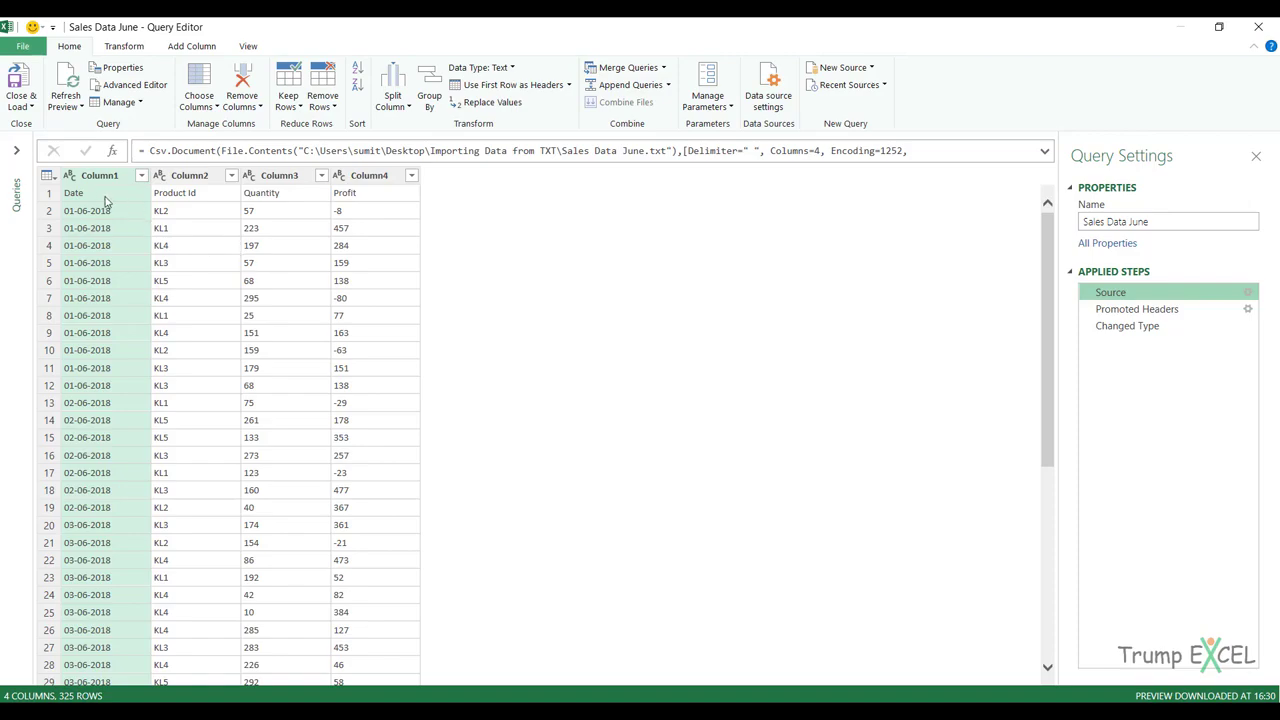
click(1117, 311)
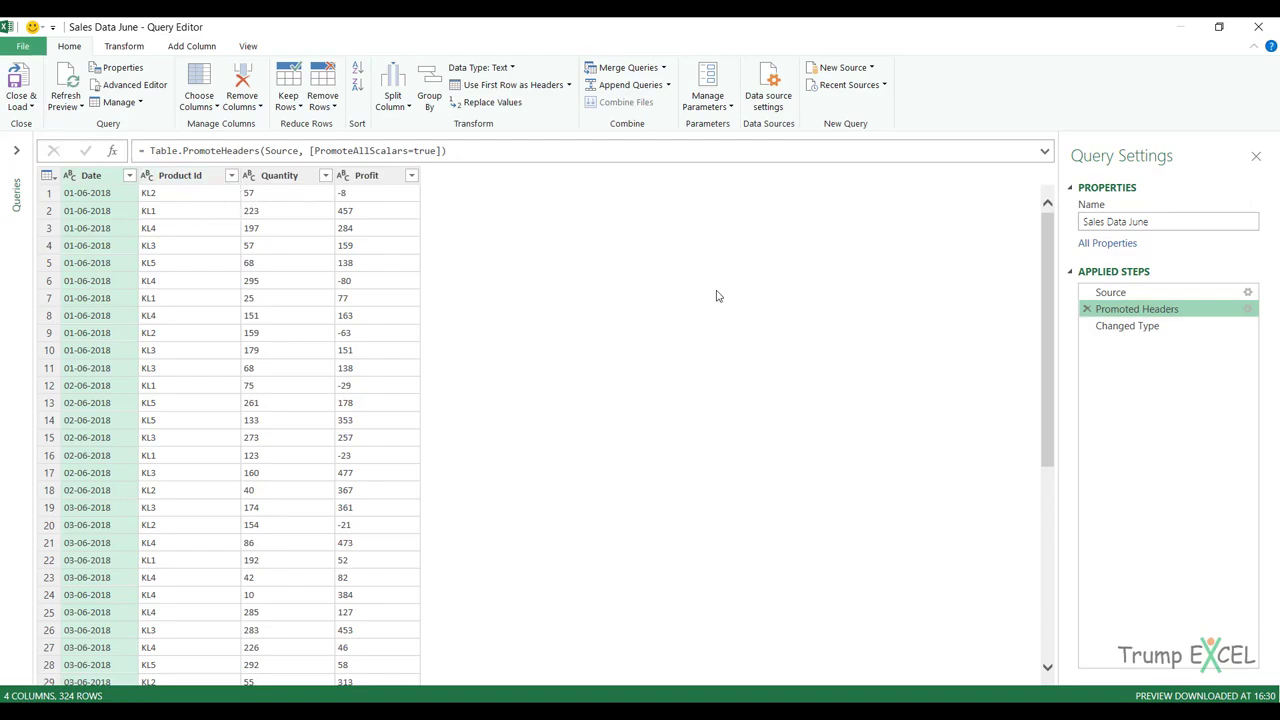
click(85, 196)
click(86, 180)
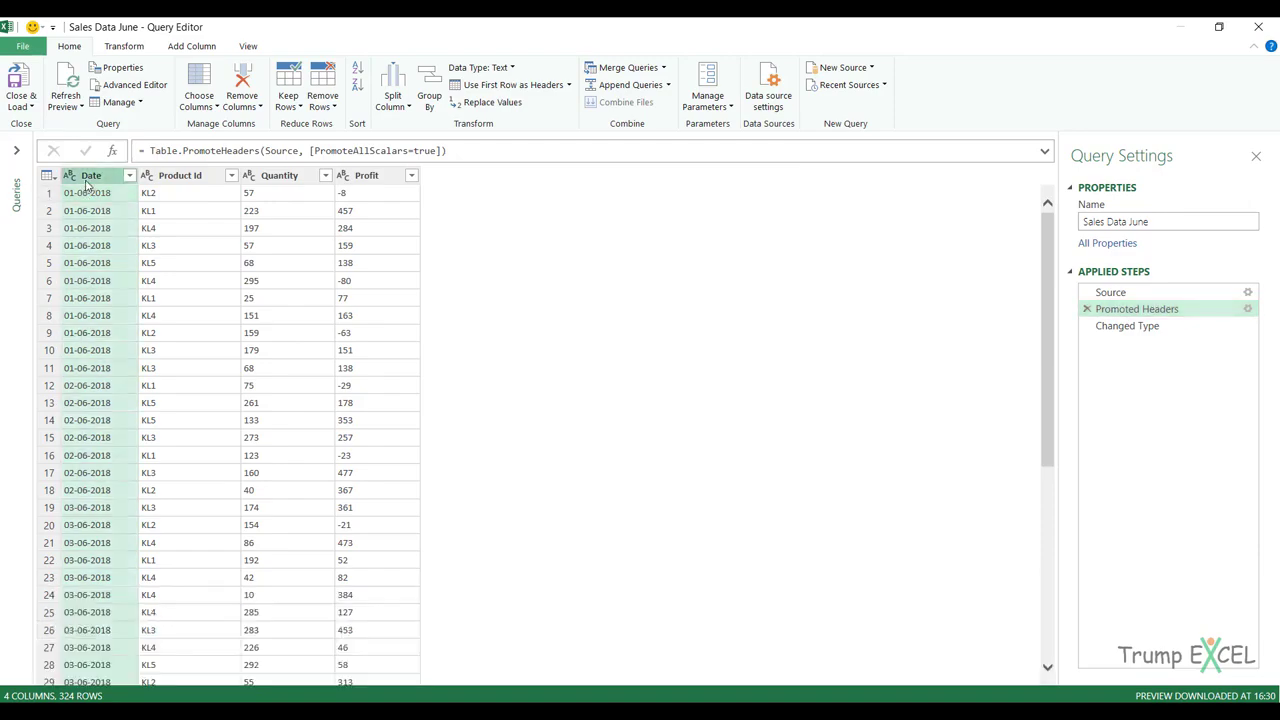
click(118, 47)
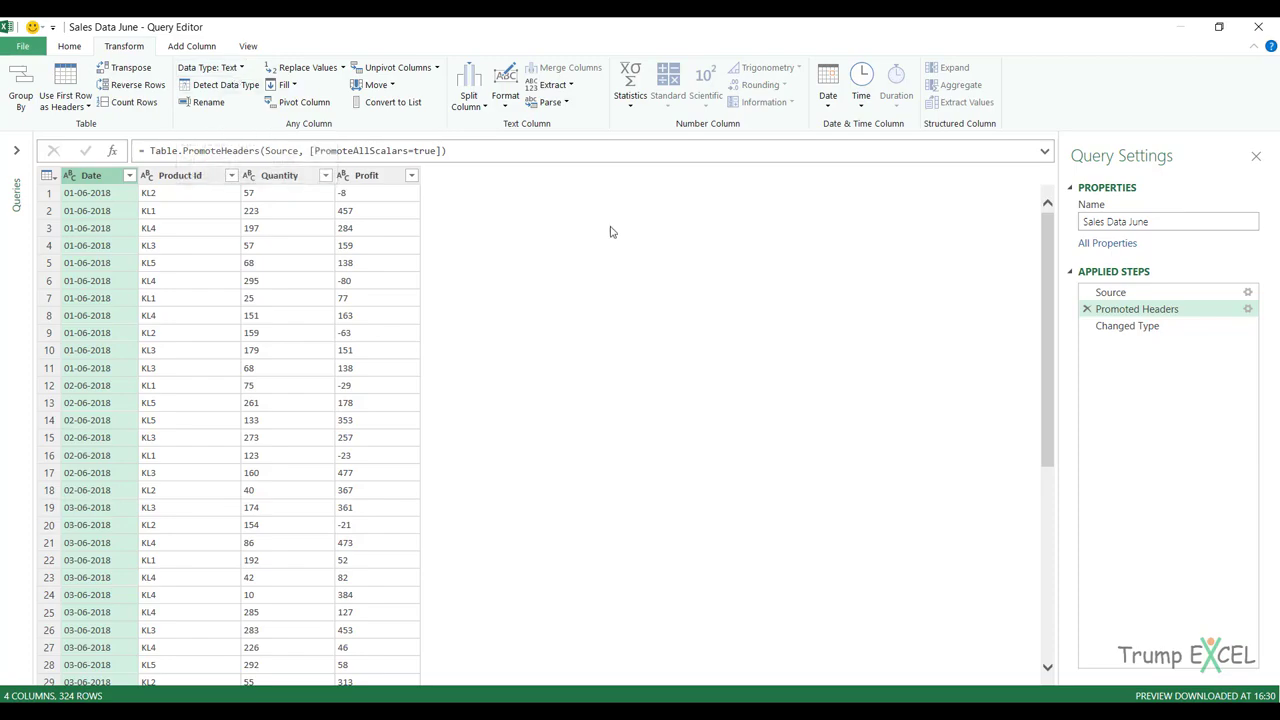
Examine the Product Id, Quantity and Profit data types at the Changed Type step, comparing it with the Source step.
click(1115, 326)
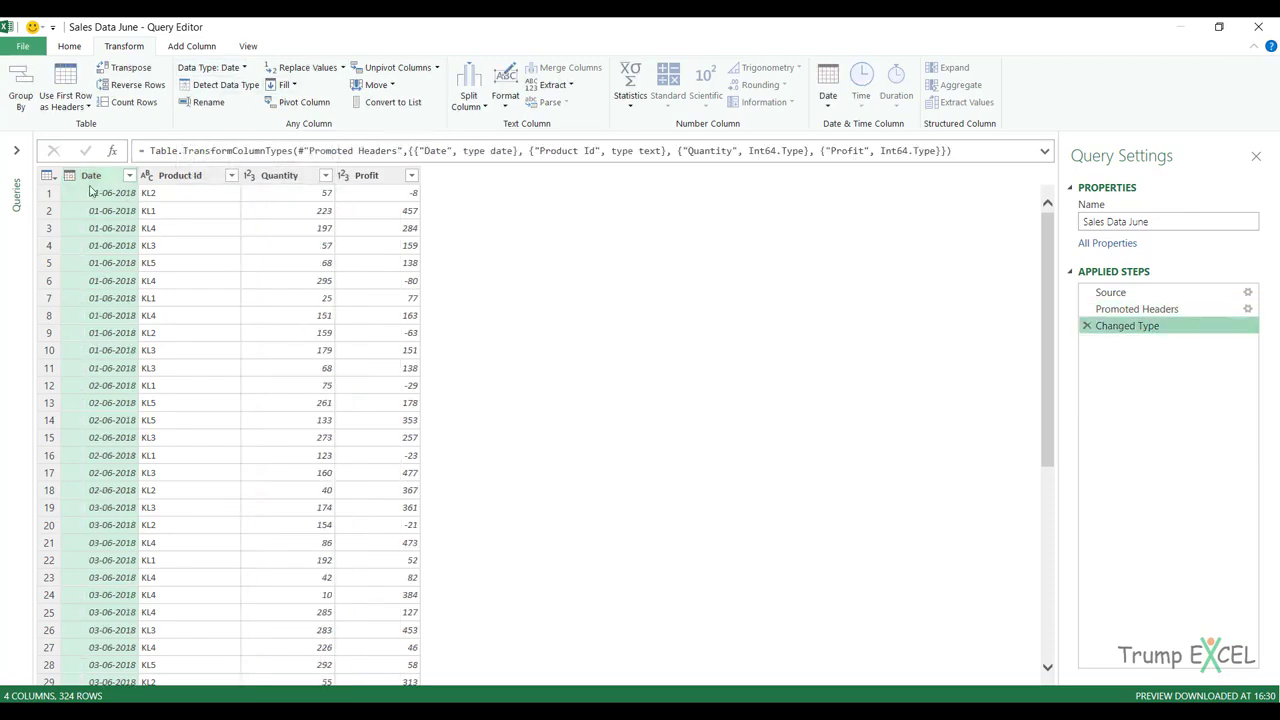
click(173, 183)
click(280, 182)
click(364, 180)
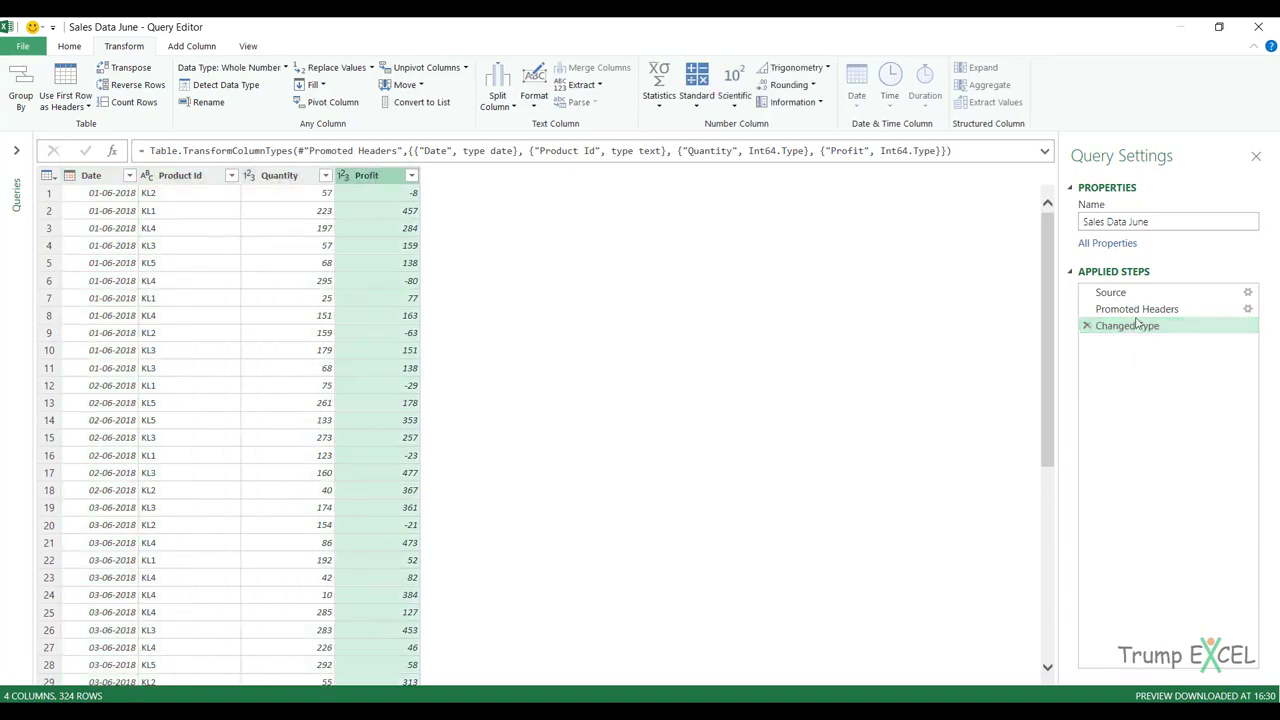
drag(1138, 309, 1138, 330)
click(1112, 293)
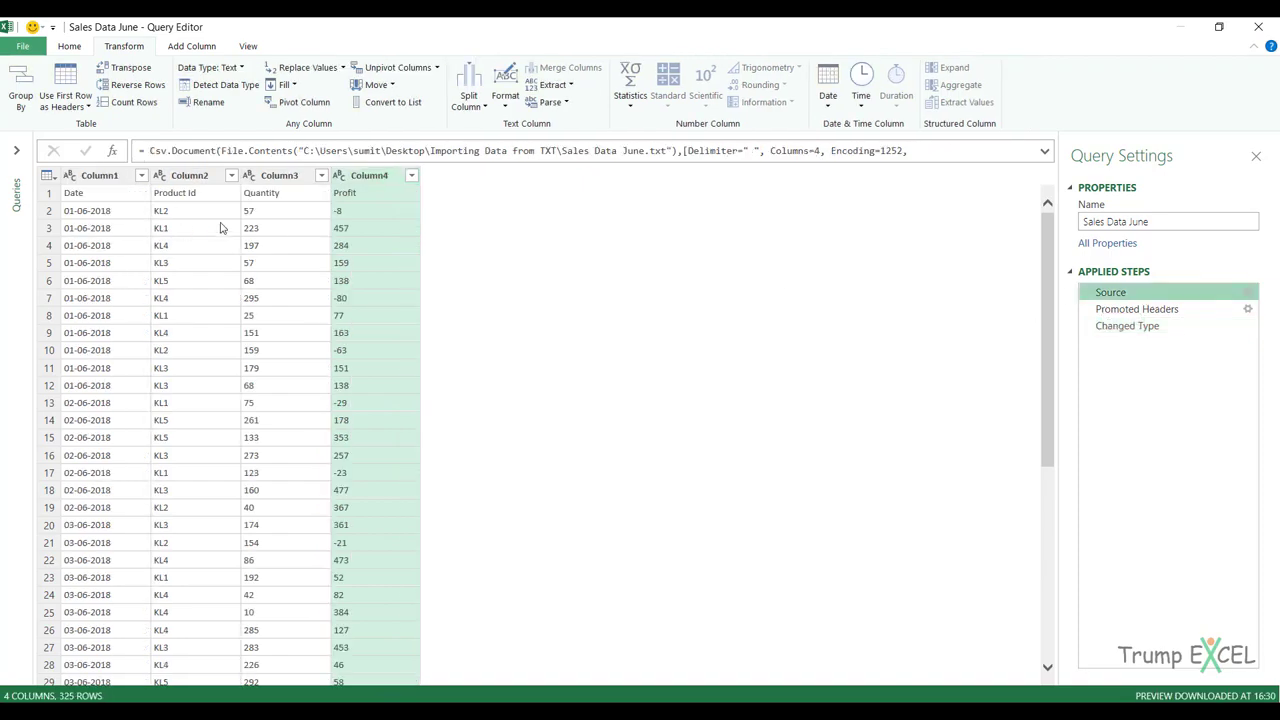
click(1190, 333)
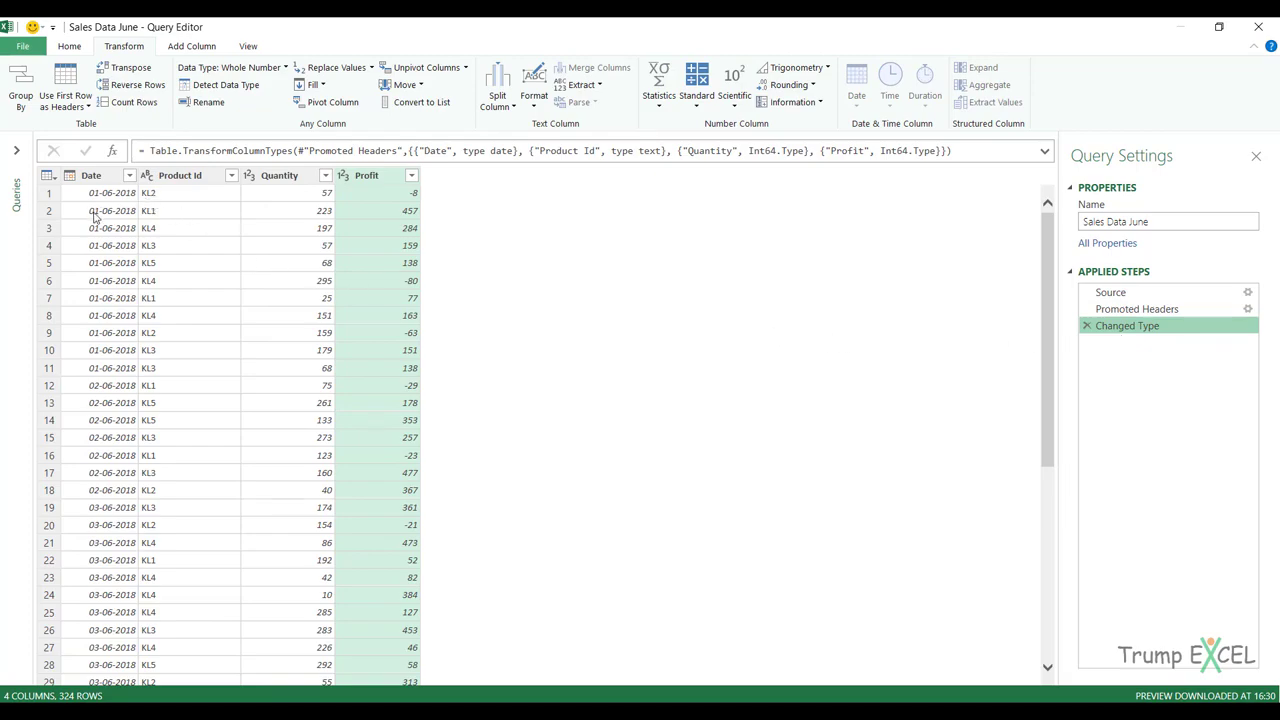
Split the Product Id column by number of characters, using 2 characters.
click(175, 180)
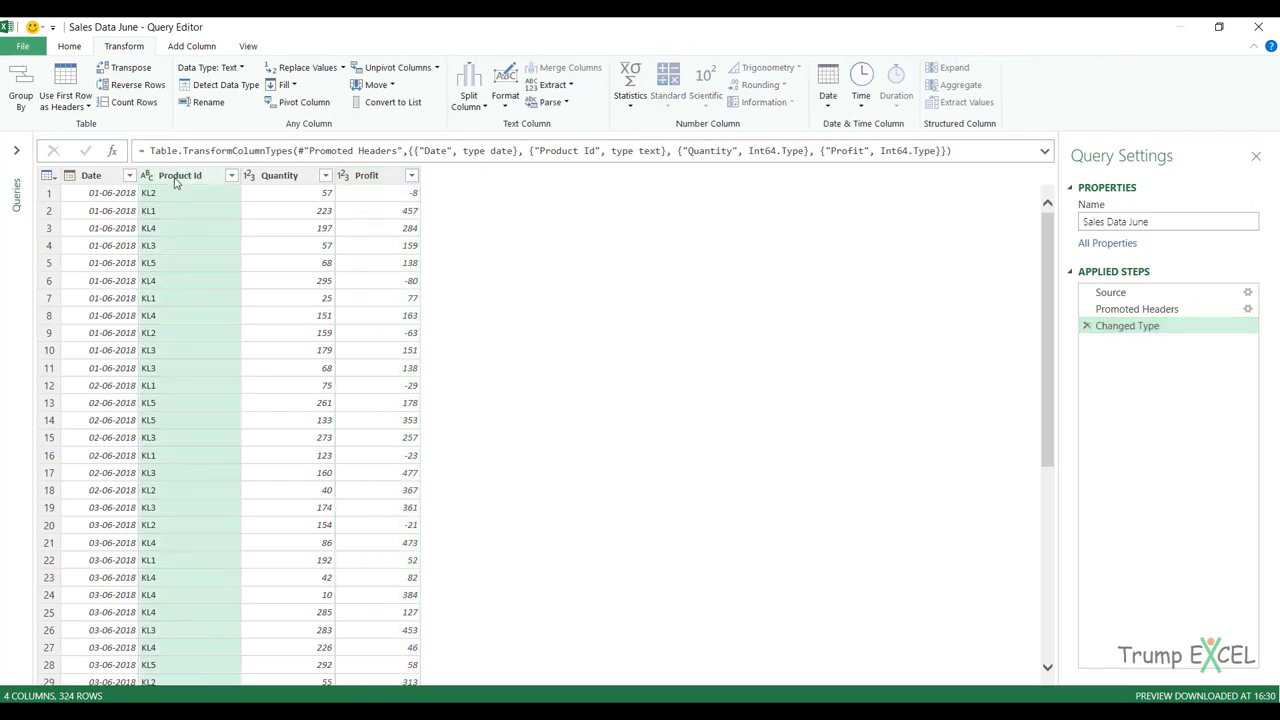
right_click(175, 180)
mouse_move(318, 402)
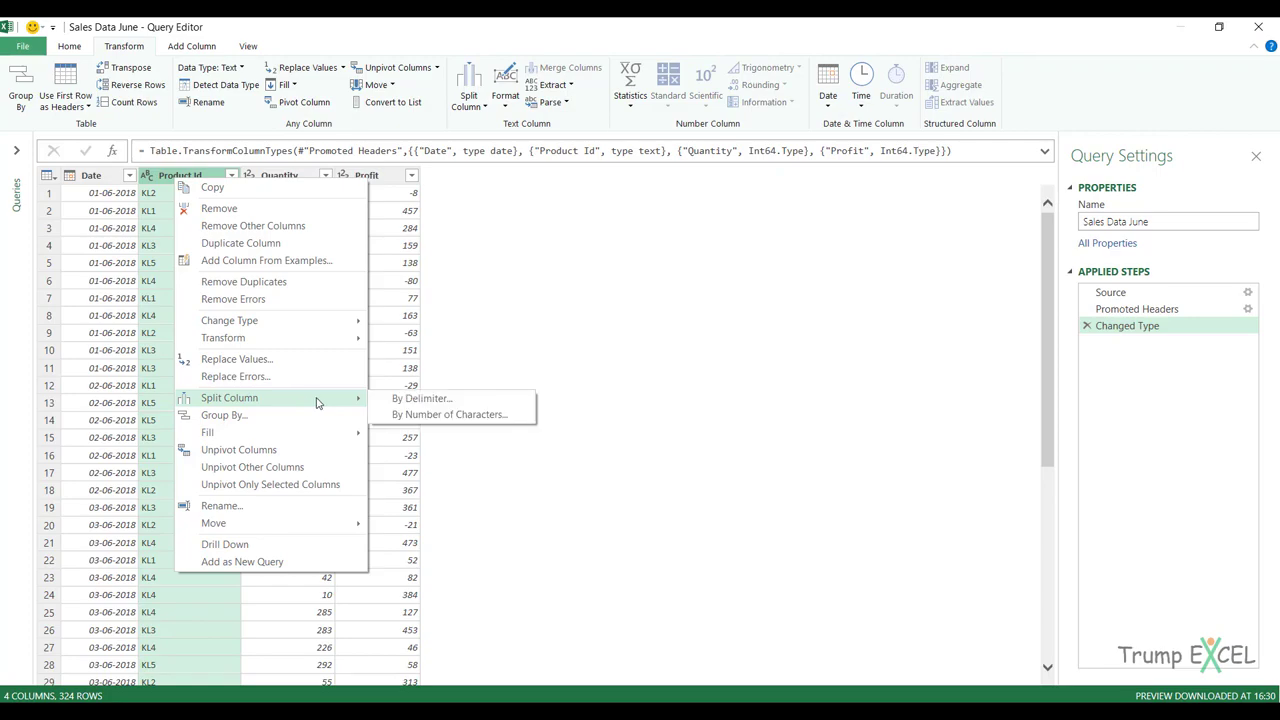
click(434, 416)
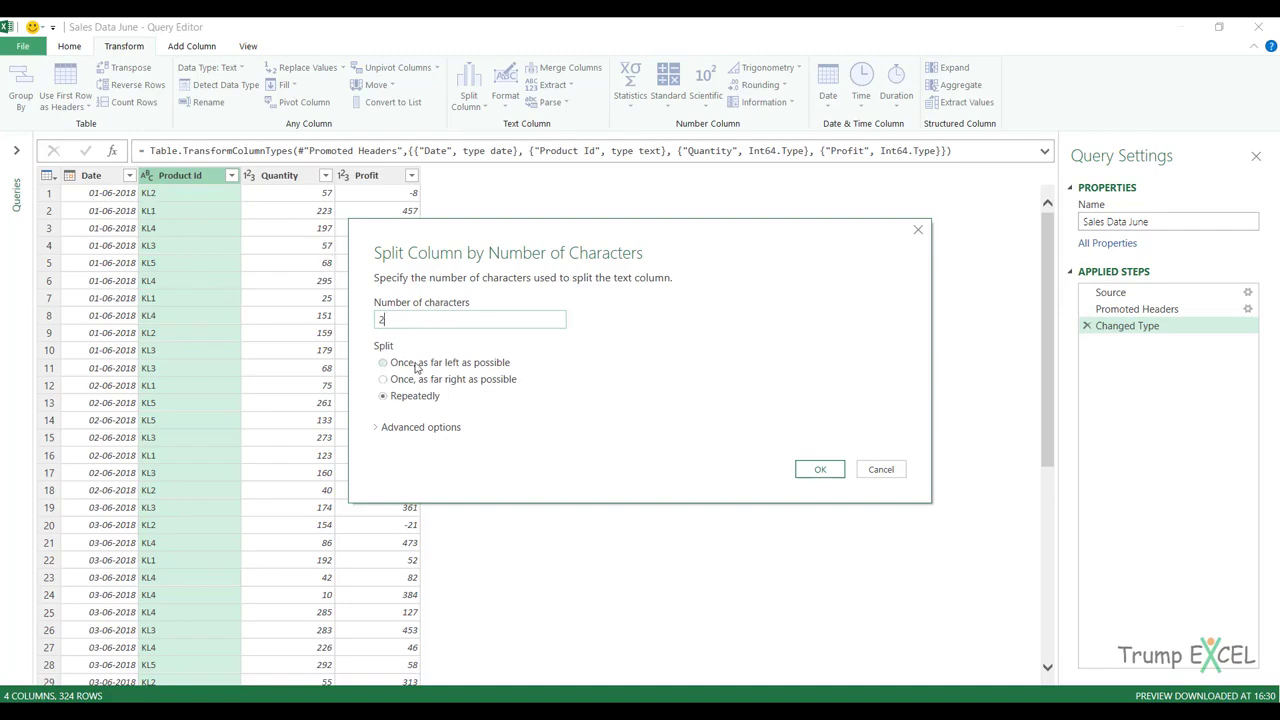
click(818, 469)
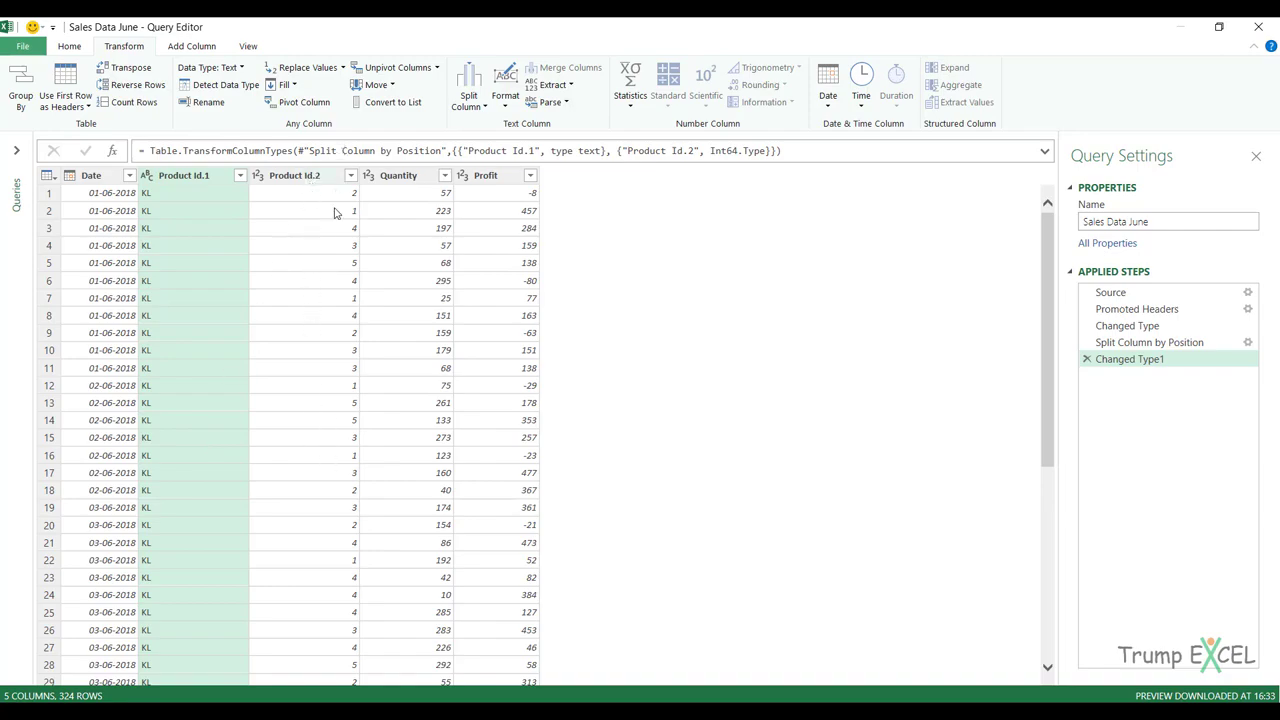
Remove the Product Id.1 column and rename the Product Id.2 column to Product Id.
right_click(187, 179)
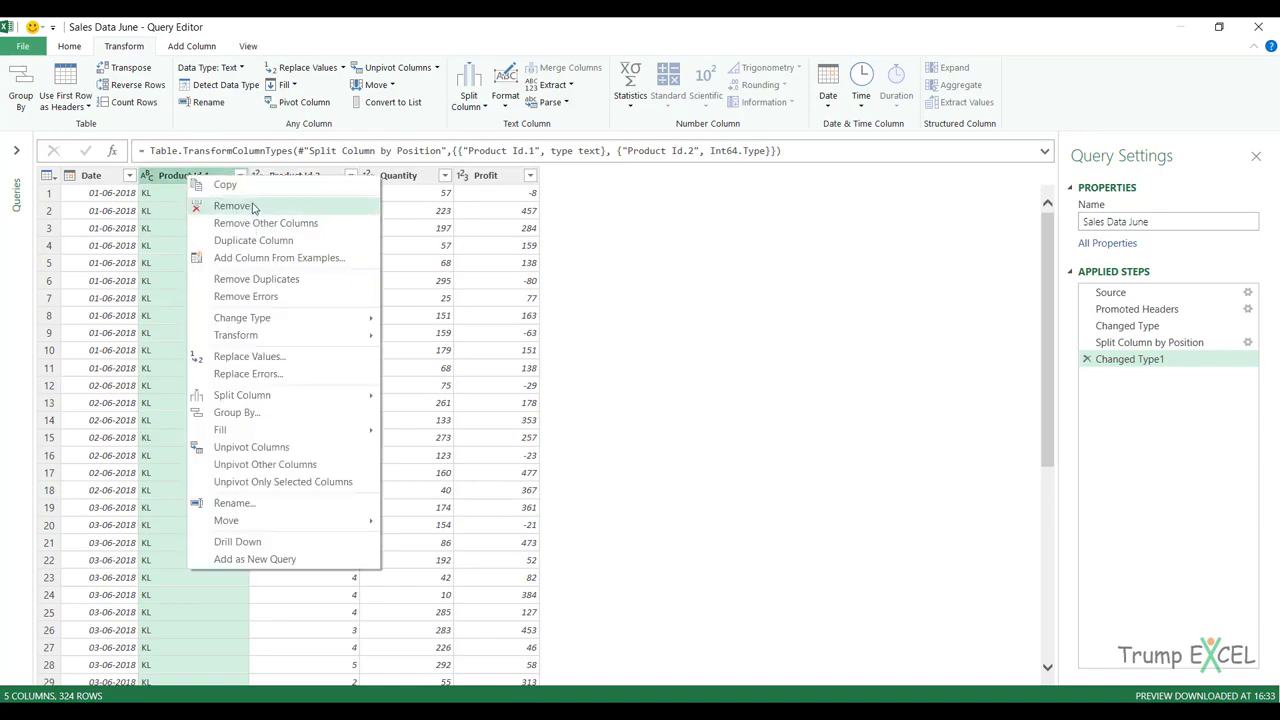
click(254, 207)
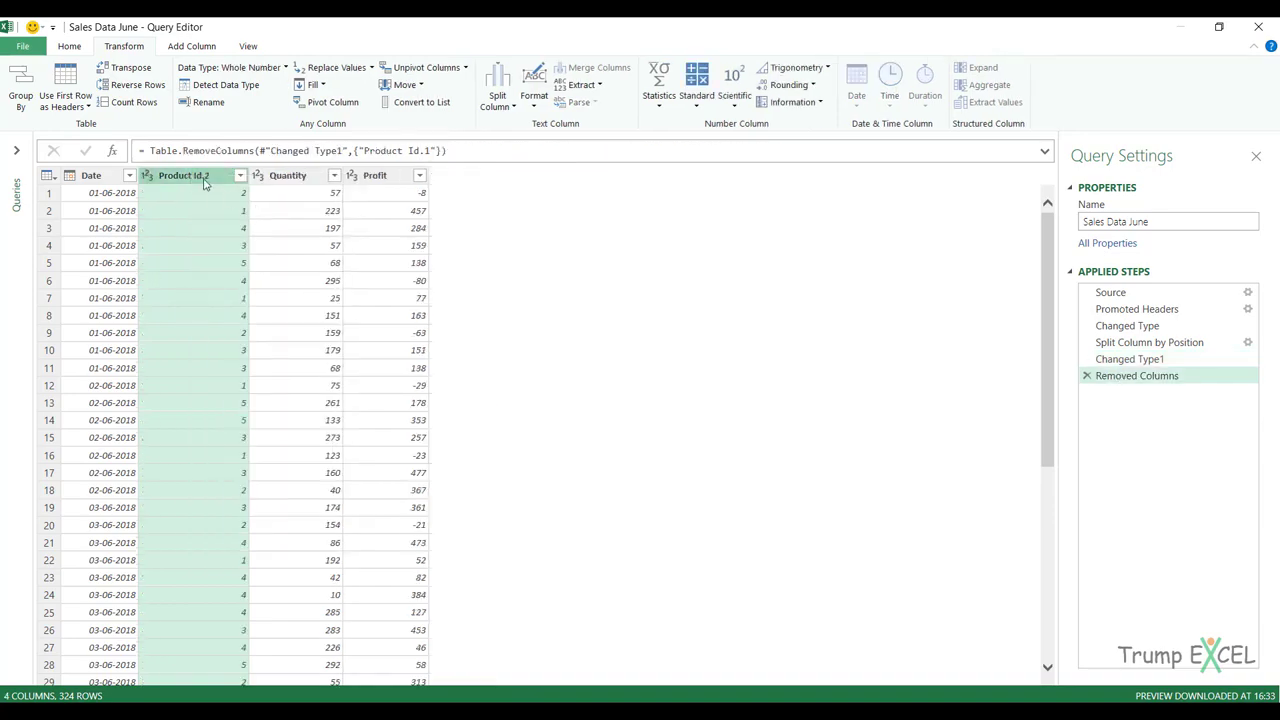
double_click(205, 180)
key(Right)
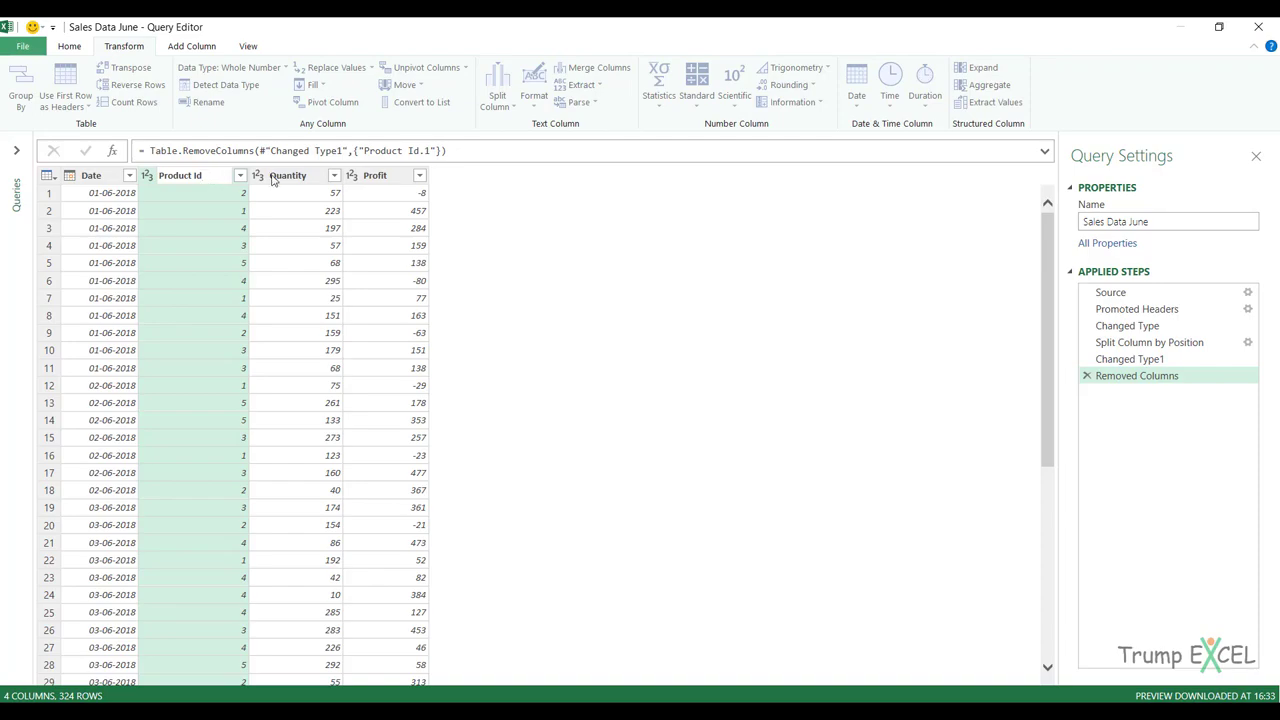
key(Return)
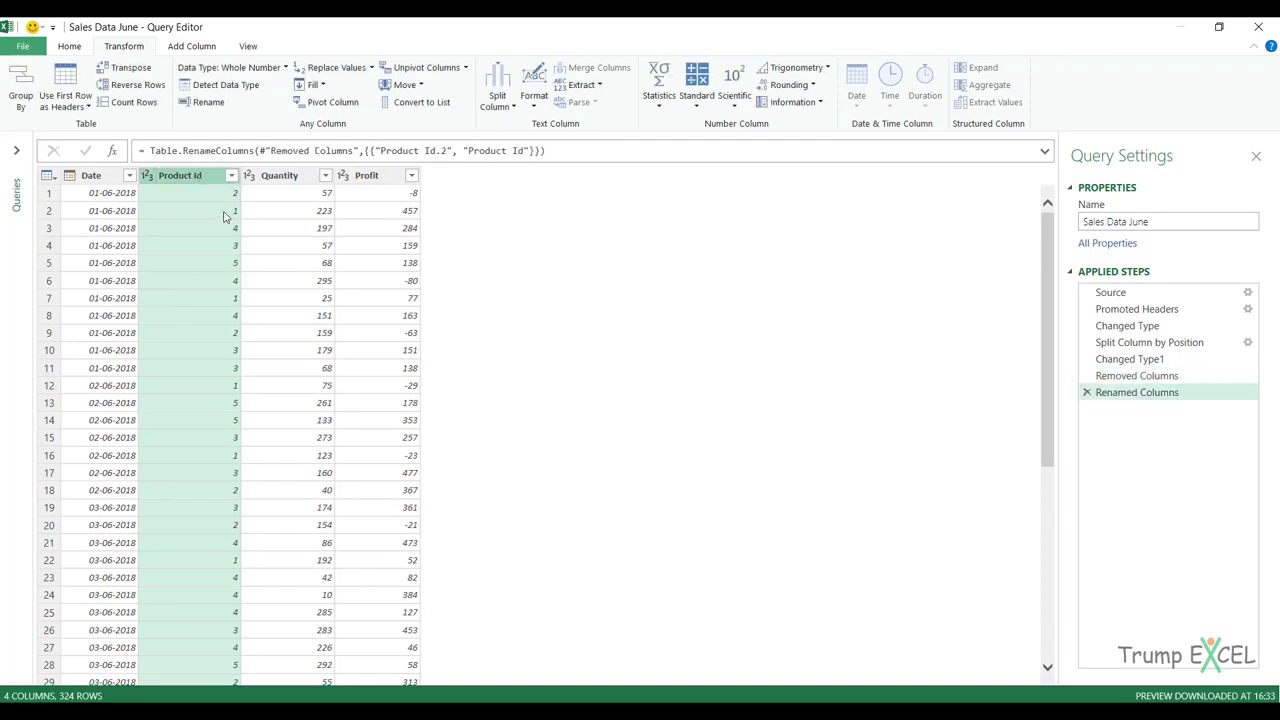
Close the Query Editor and load the transformed query into a worksheet table.
click(24, 52)
click(50, 74)
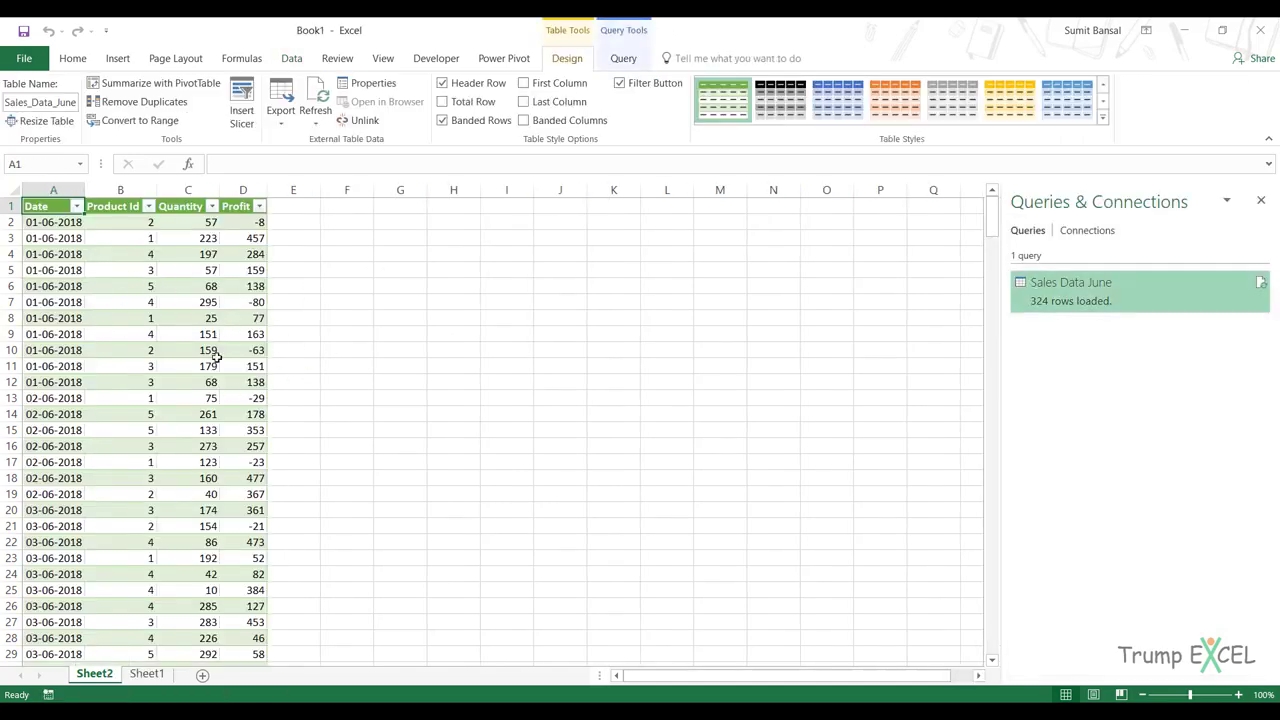
click(127, 318)
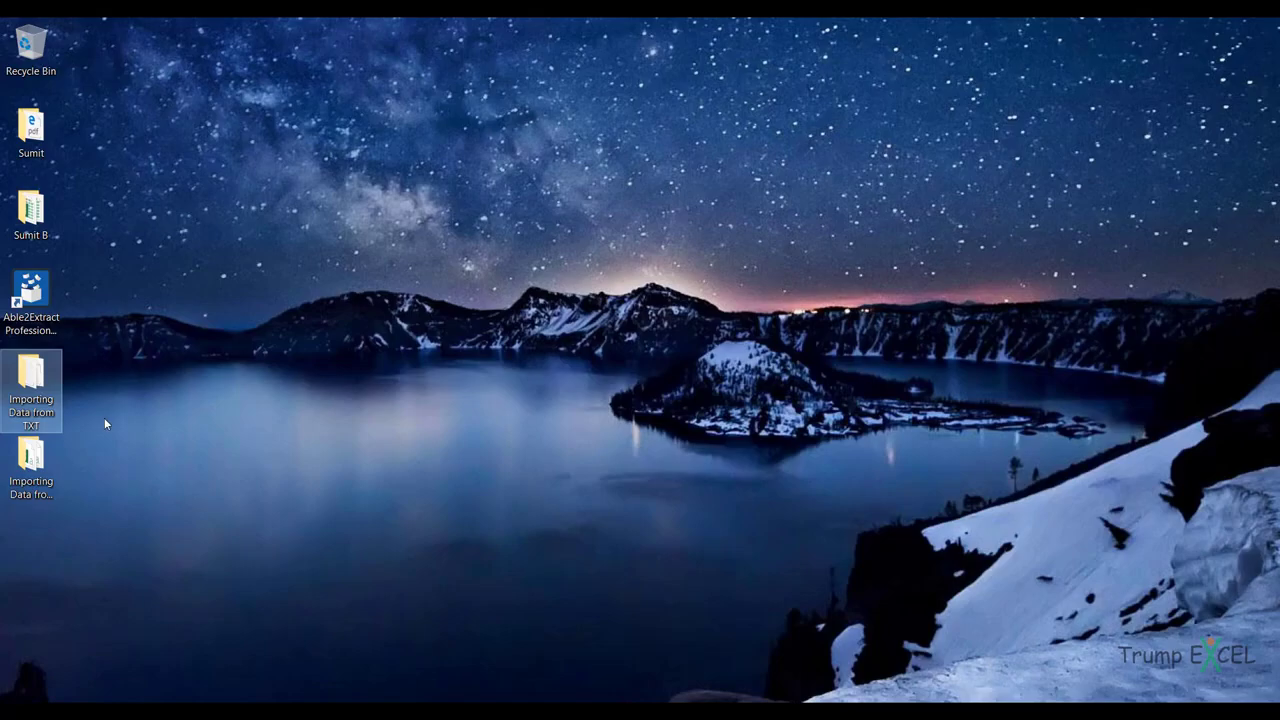
Open the Importing Data from TXT folder, locate the Sales Data July.txt file, and return to the Excel workbook.
double_click(50, 405)
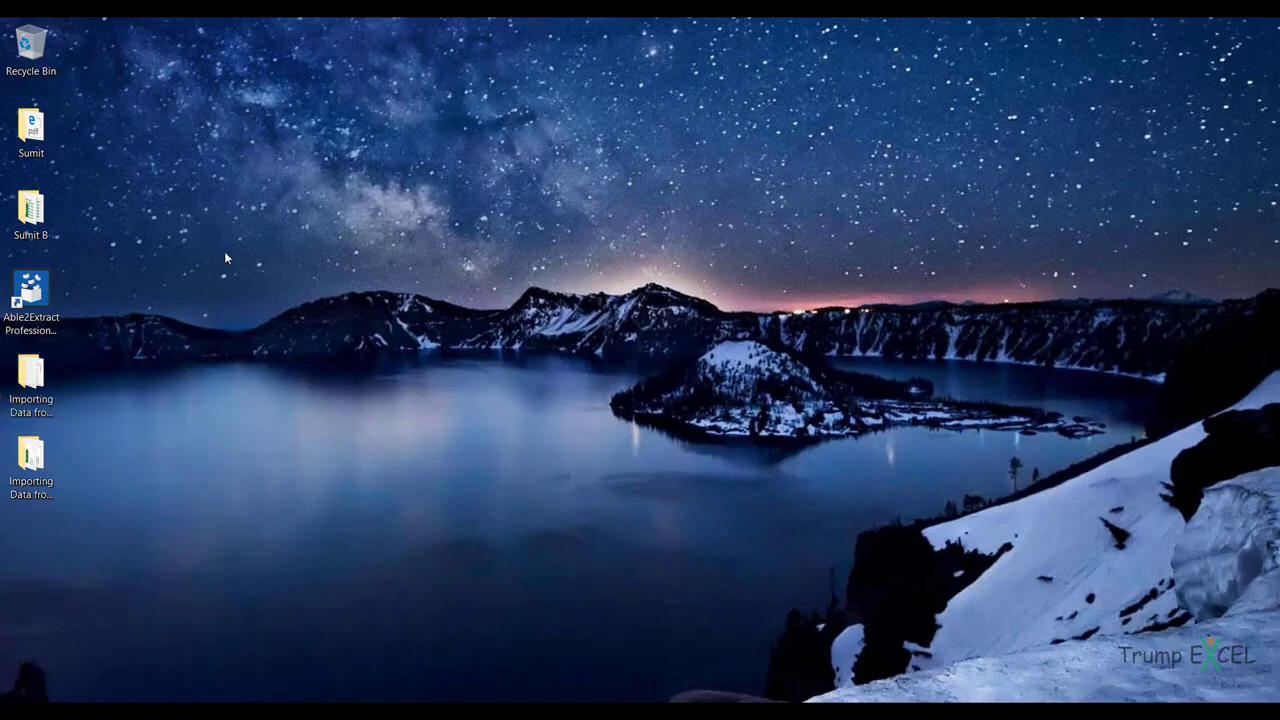
click(234, 125)
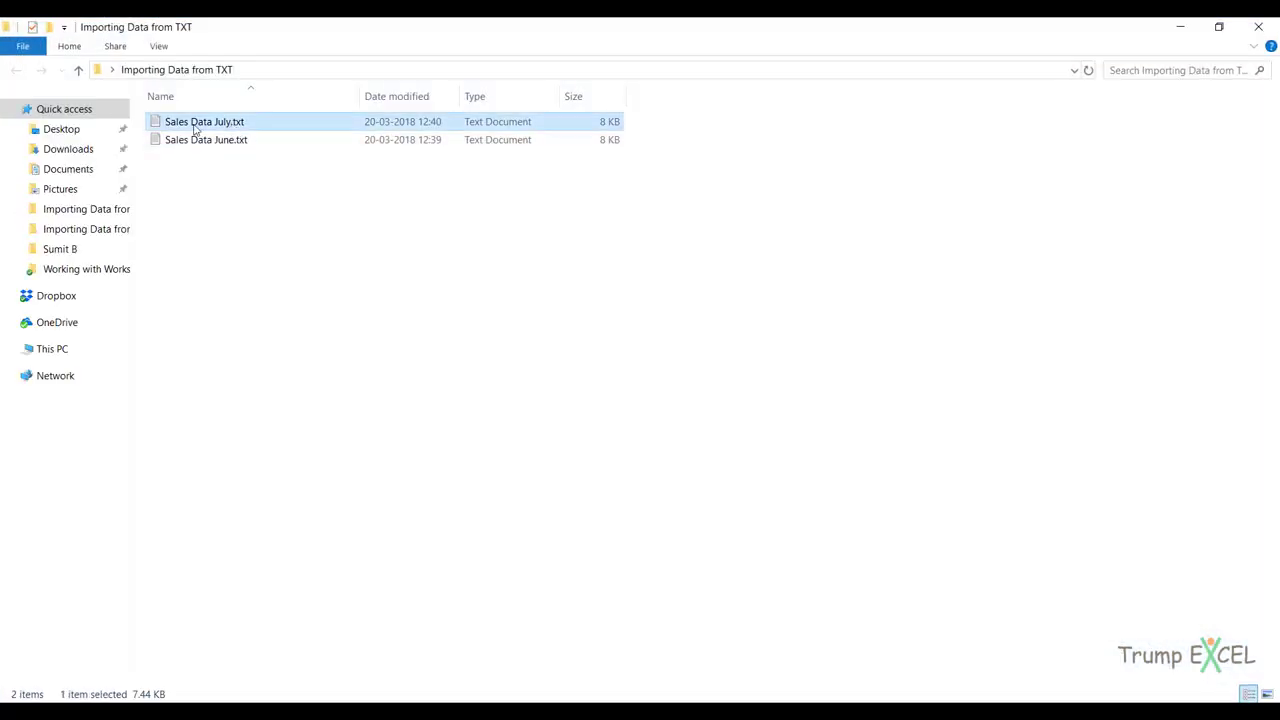
click(440, 712)
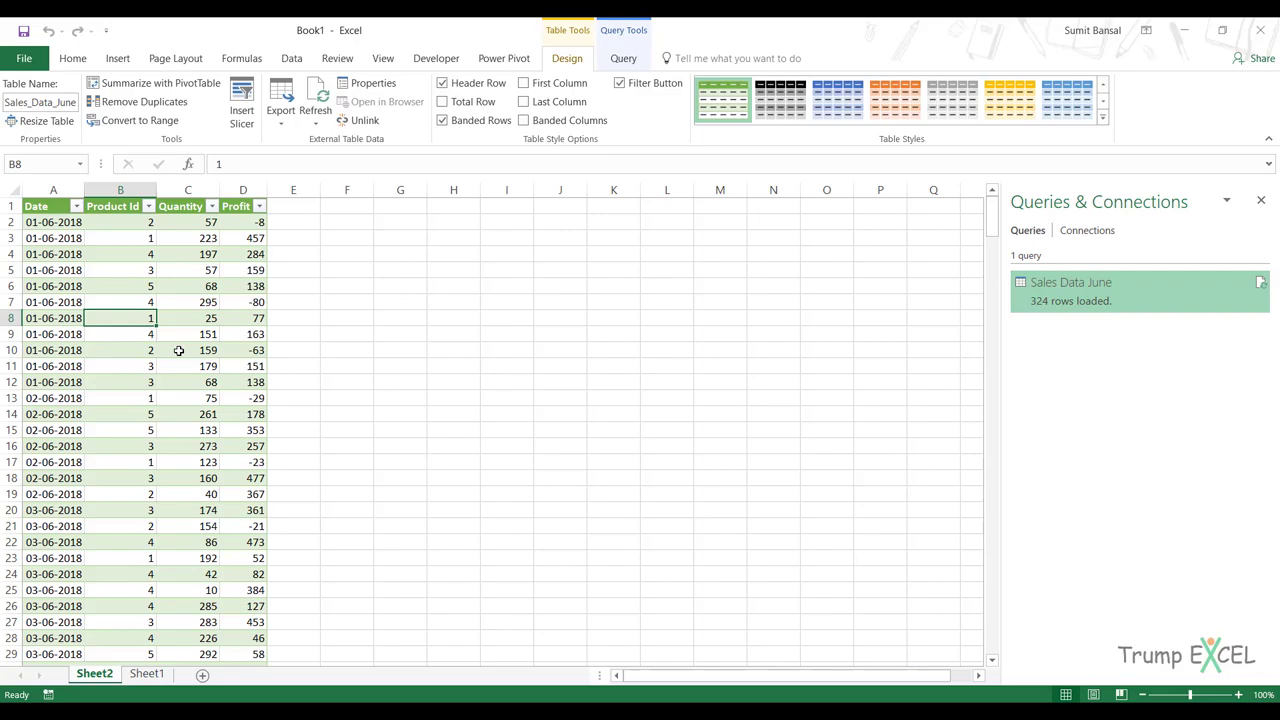
Open the Sales Data June query for editing and change its Source file to Sales Data July.txt.
click(1083, 302)
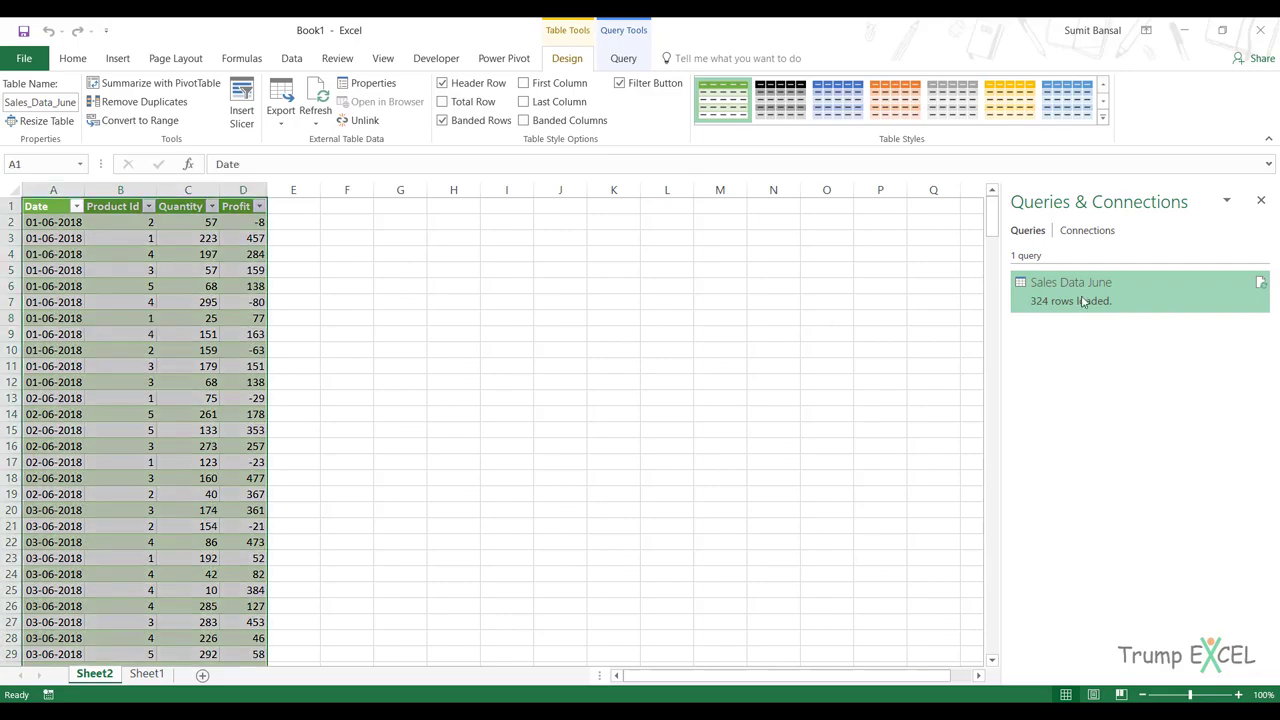
double_click(1083, 302)
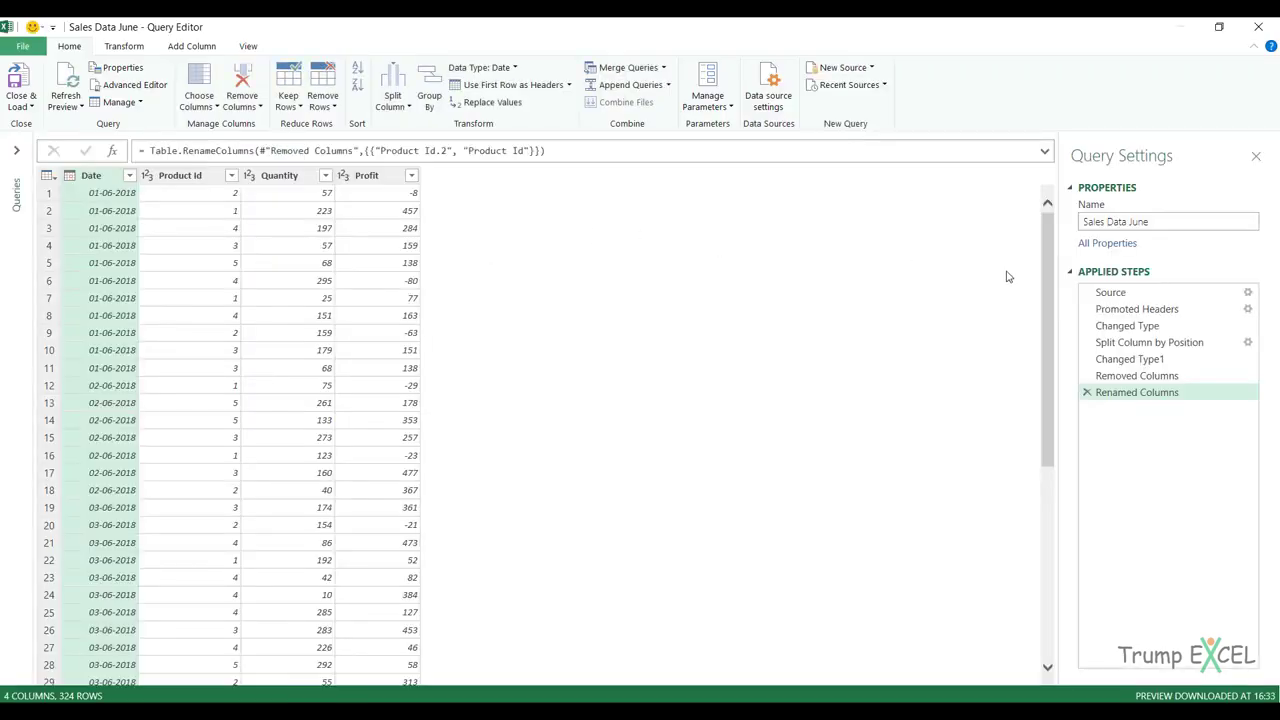
click(1130, 292)
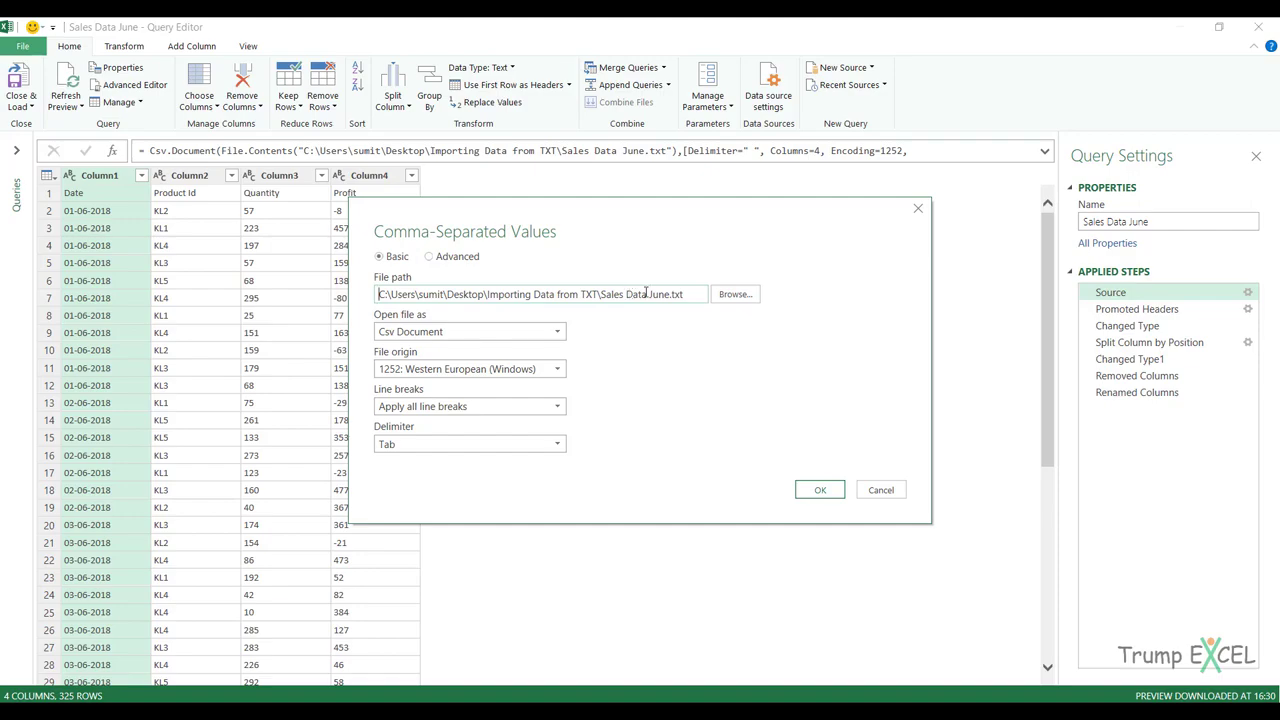
click(735, 294)
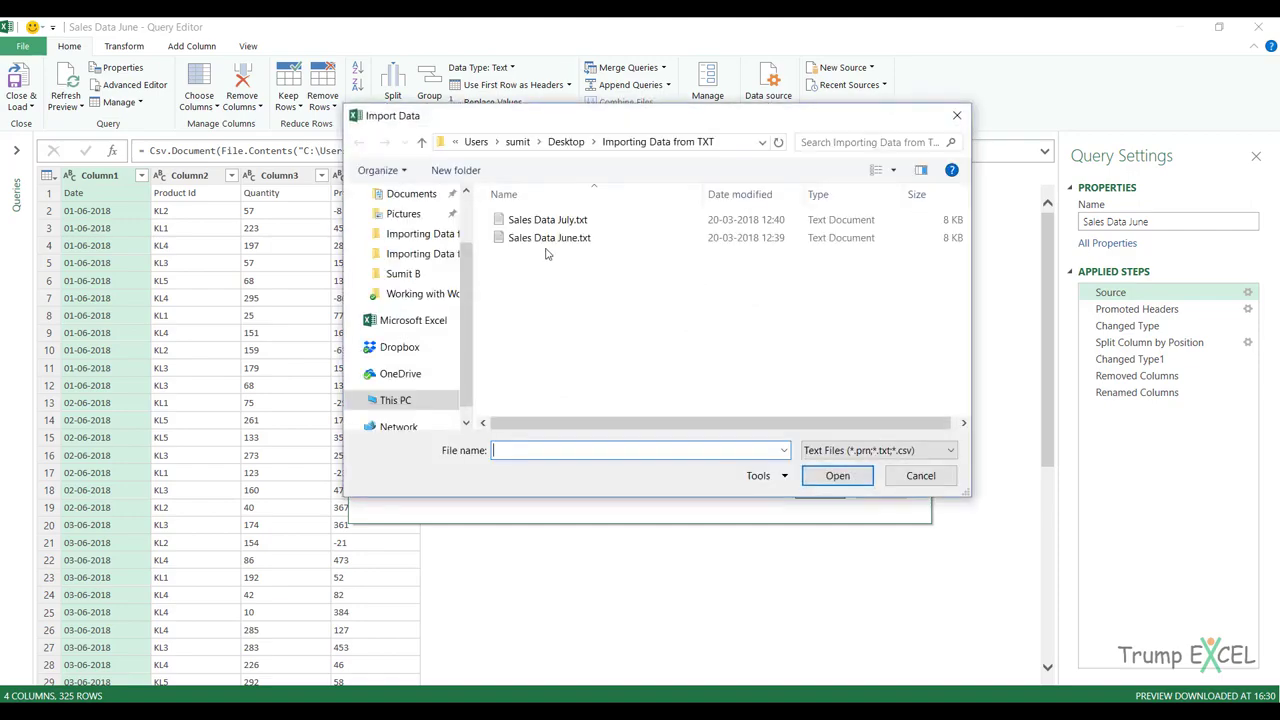
click(548, 238)
click(549, 220)
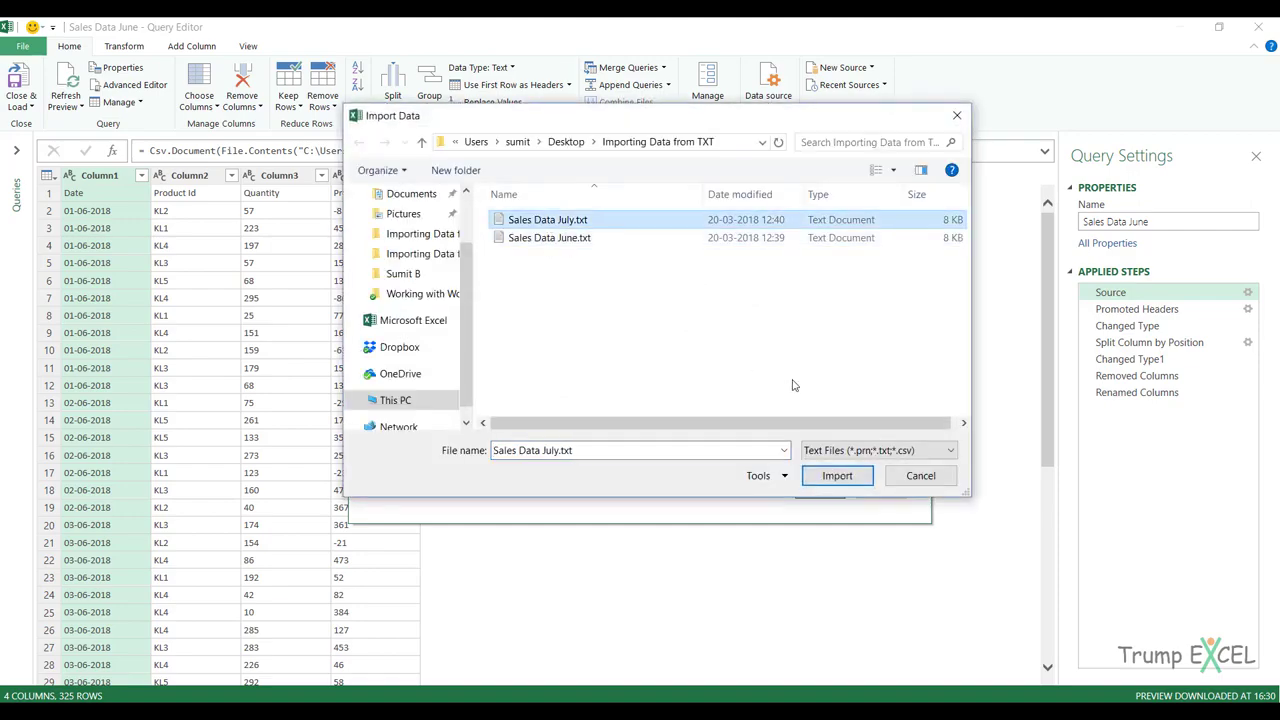
click(827, 482)
click(820, 490)
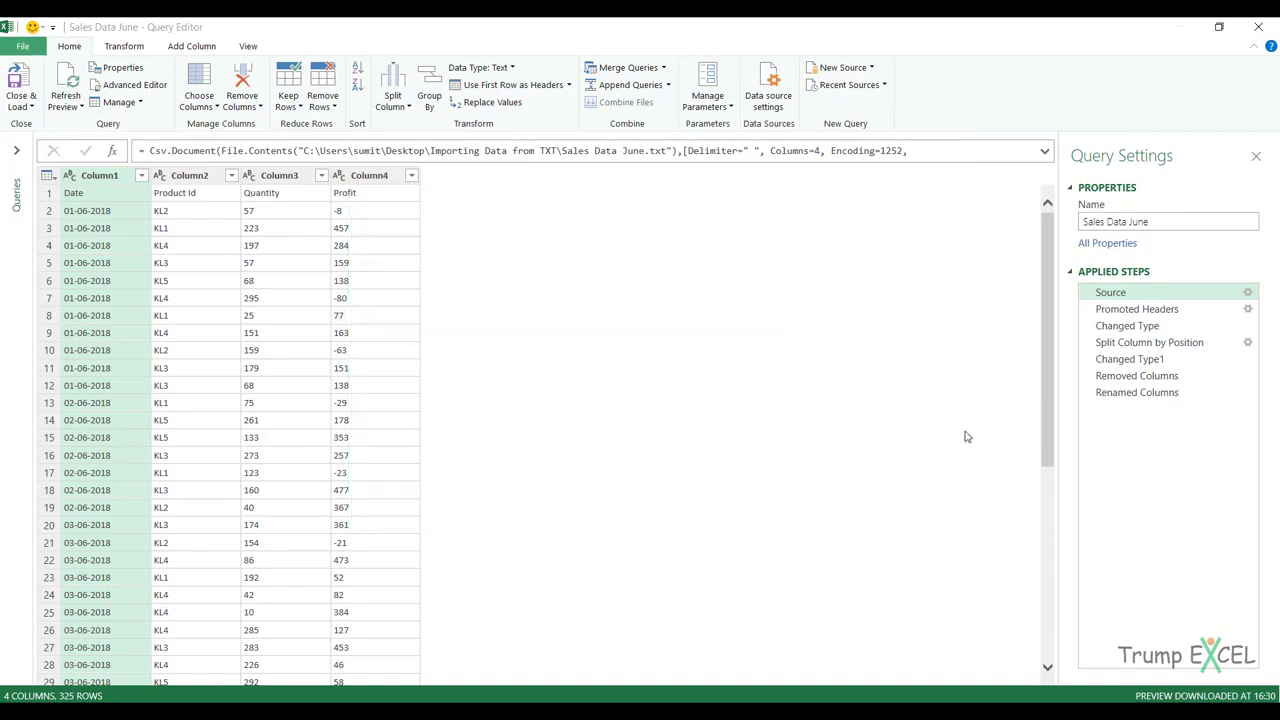
Preview the query at the Renamed Columns step, and close the Query Editor, loading the data into the worksheet table.
click(1148, 396)
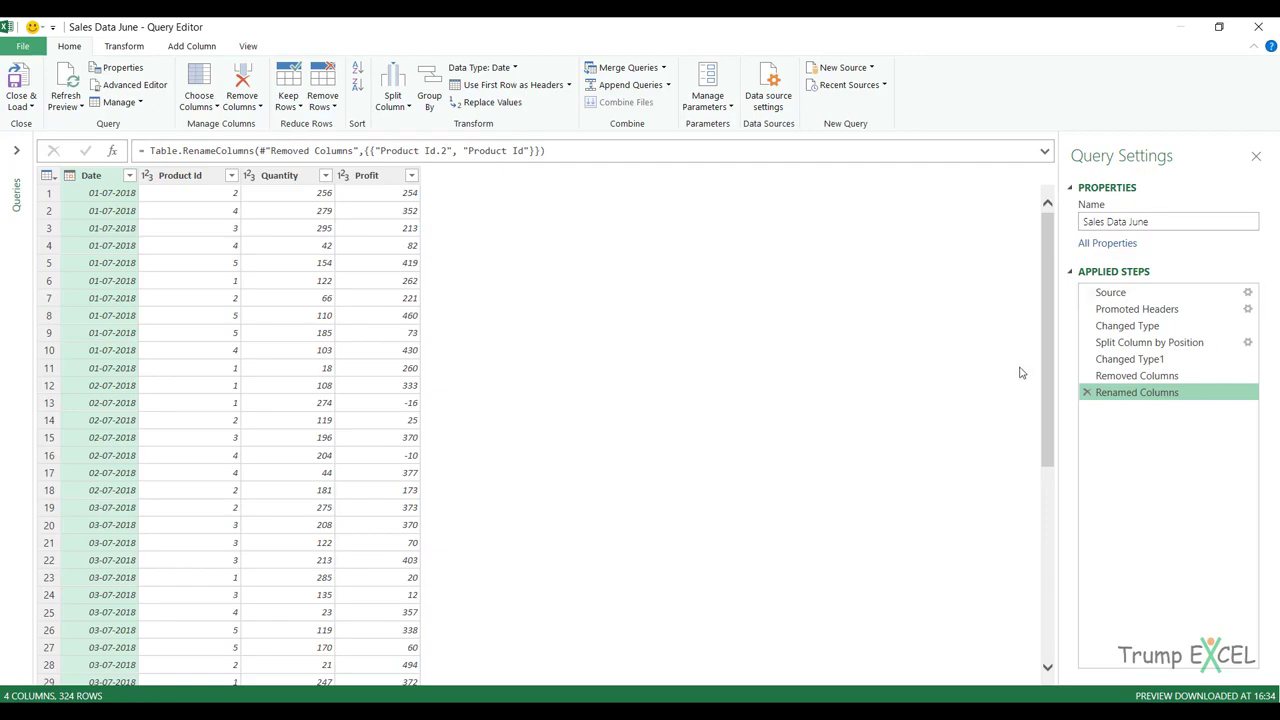
click(21, 80)
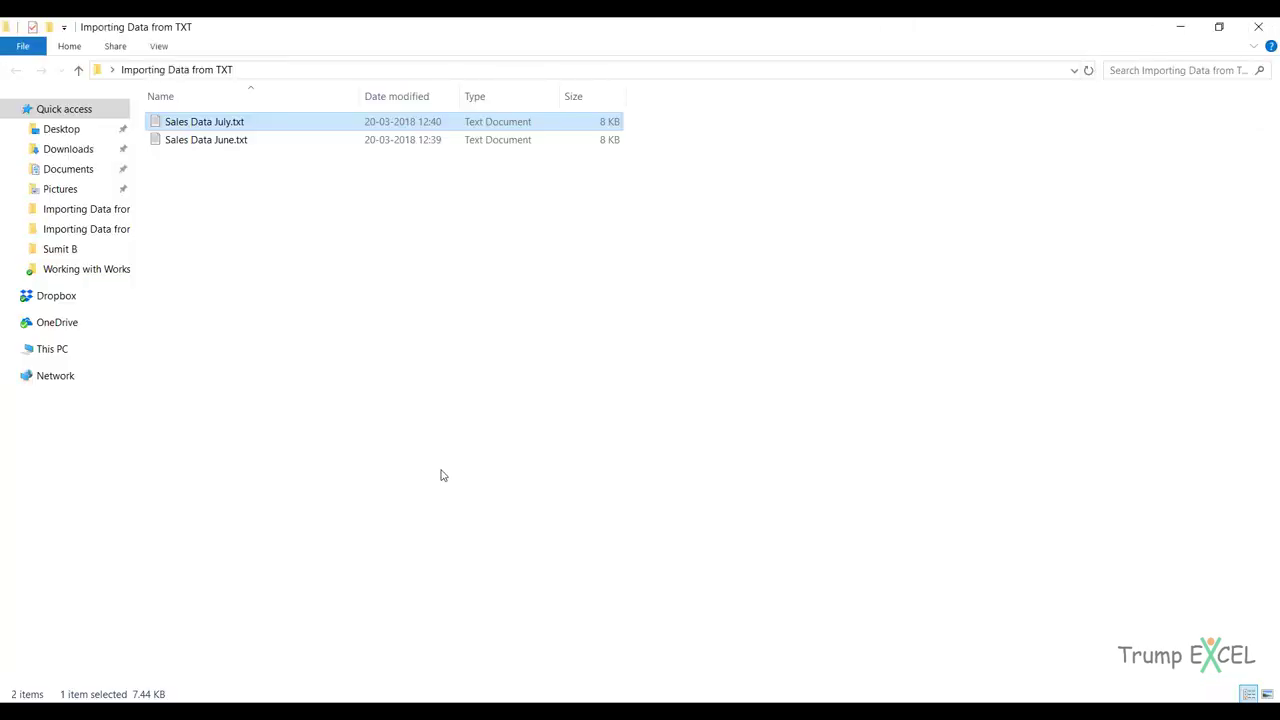
Open Sales Data July.txt in Notepad, change the first six Product Id entries to KL1, and save and close the file.
double_click(245, 128)
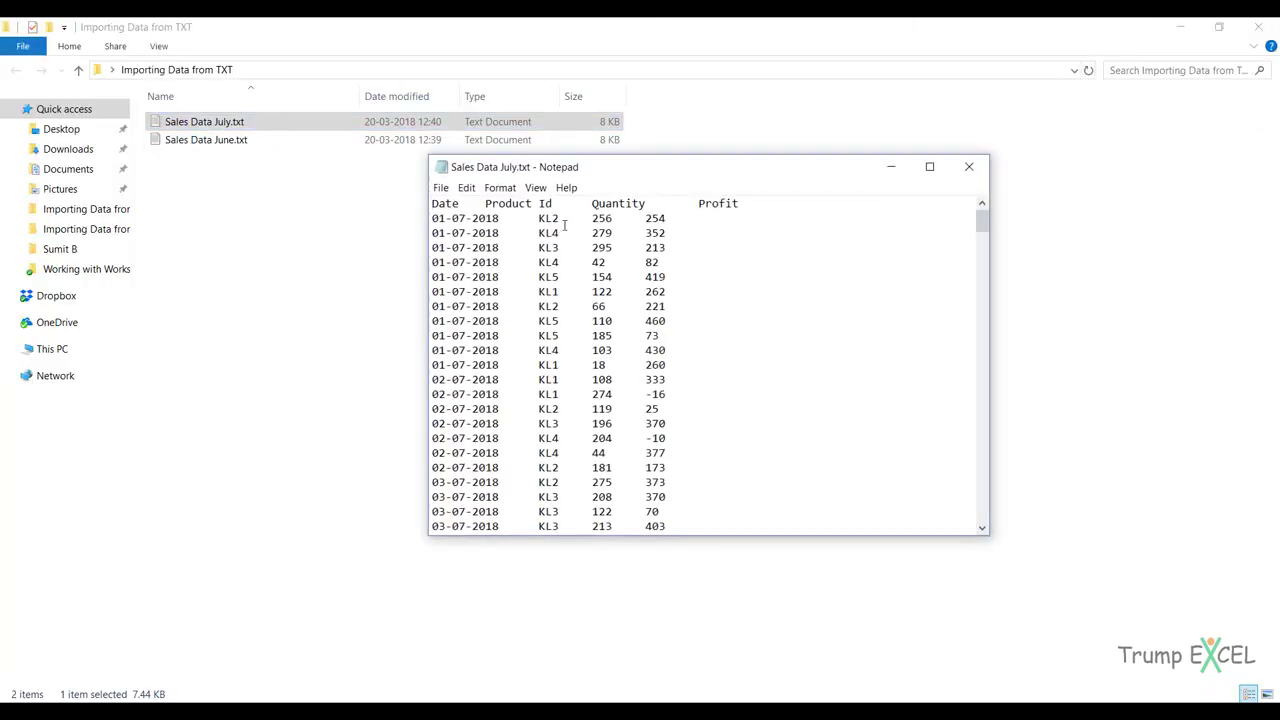
click(562, 218)
key(BackSpace)
text(1)
click(971, 172)
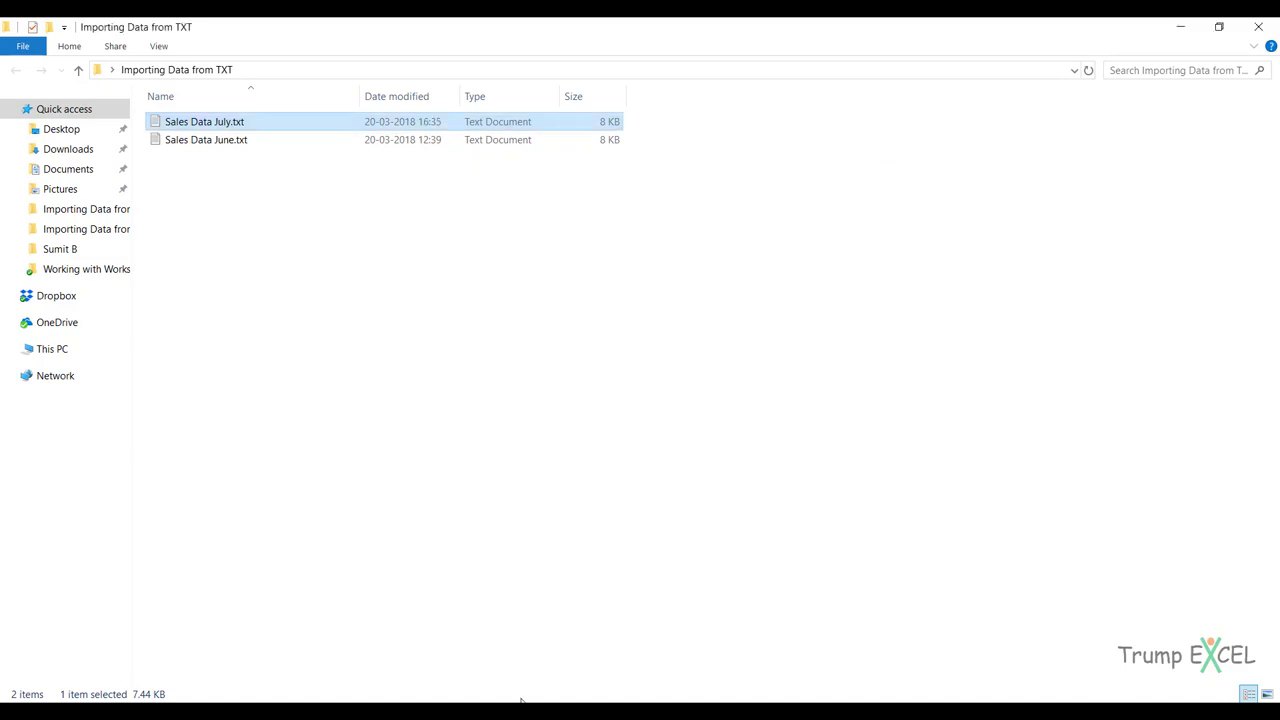
Switch to Excel, refresh the query table from its source file, and select the first six Product Id values to check them.
click(522, 711)
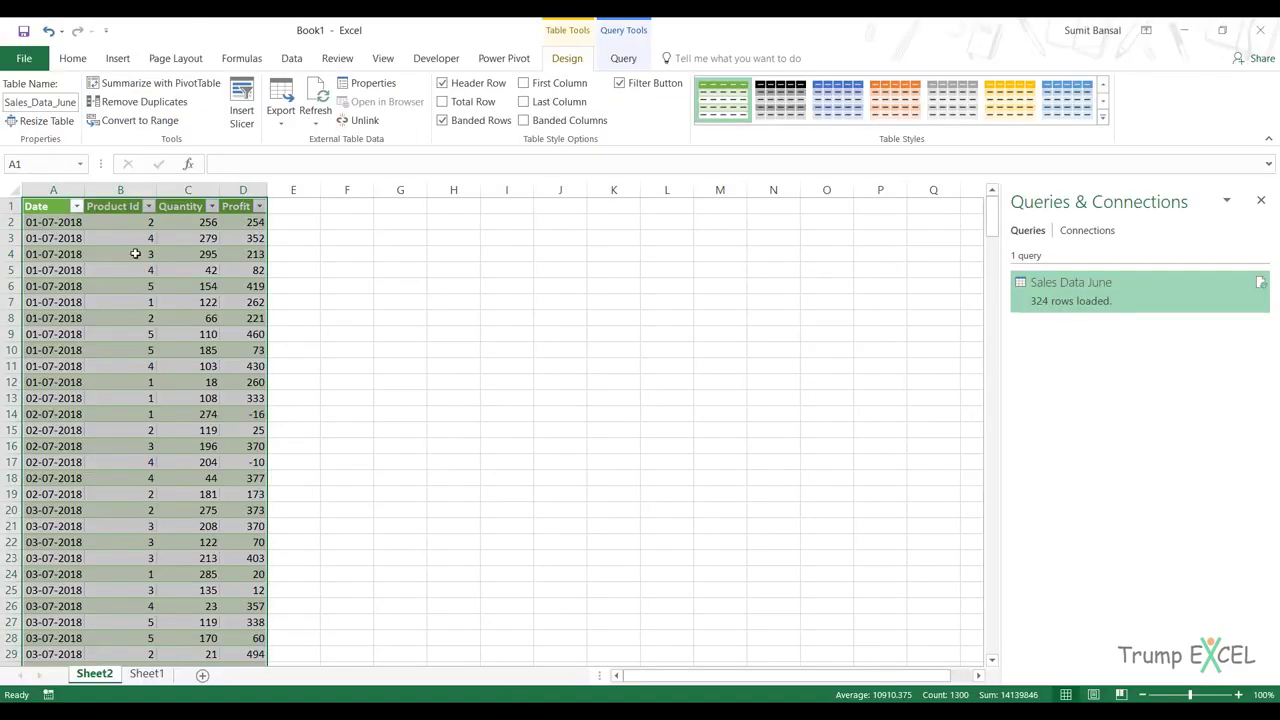
right_click(135, 252)
click(214, 392)
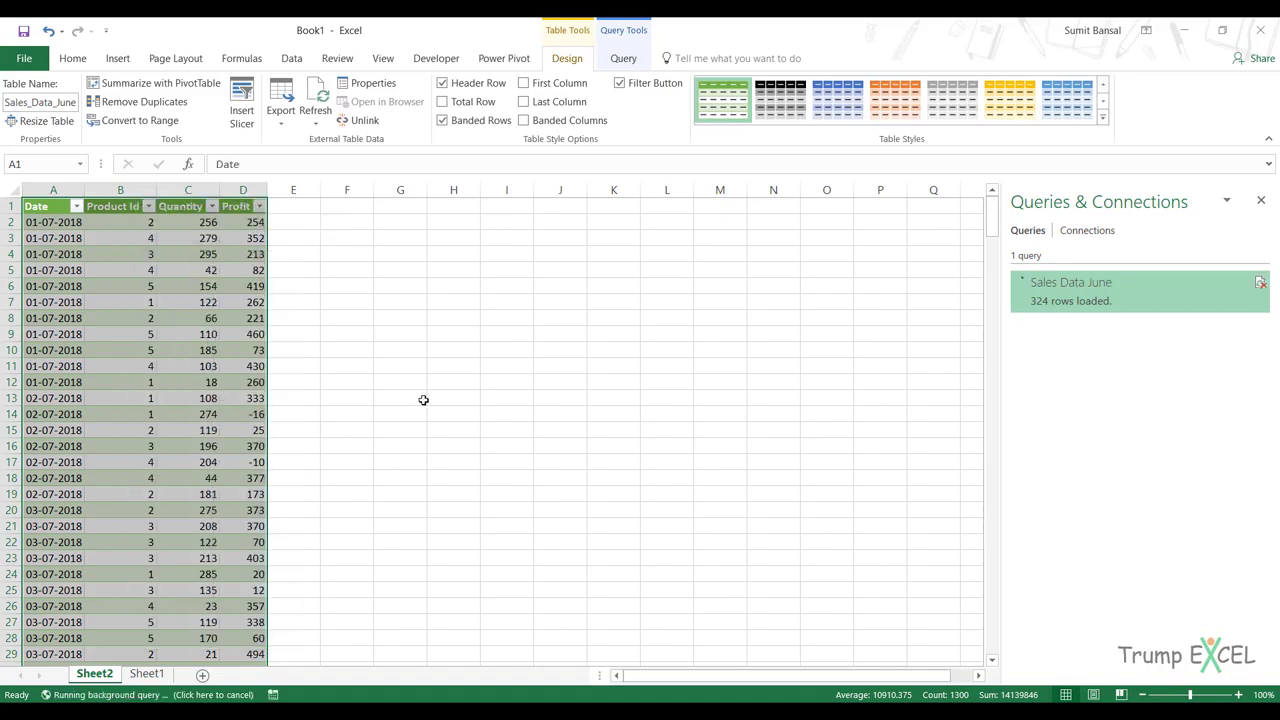
drag(120, 222, 120, 300)
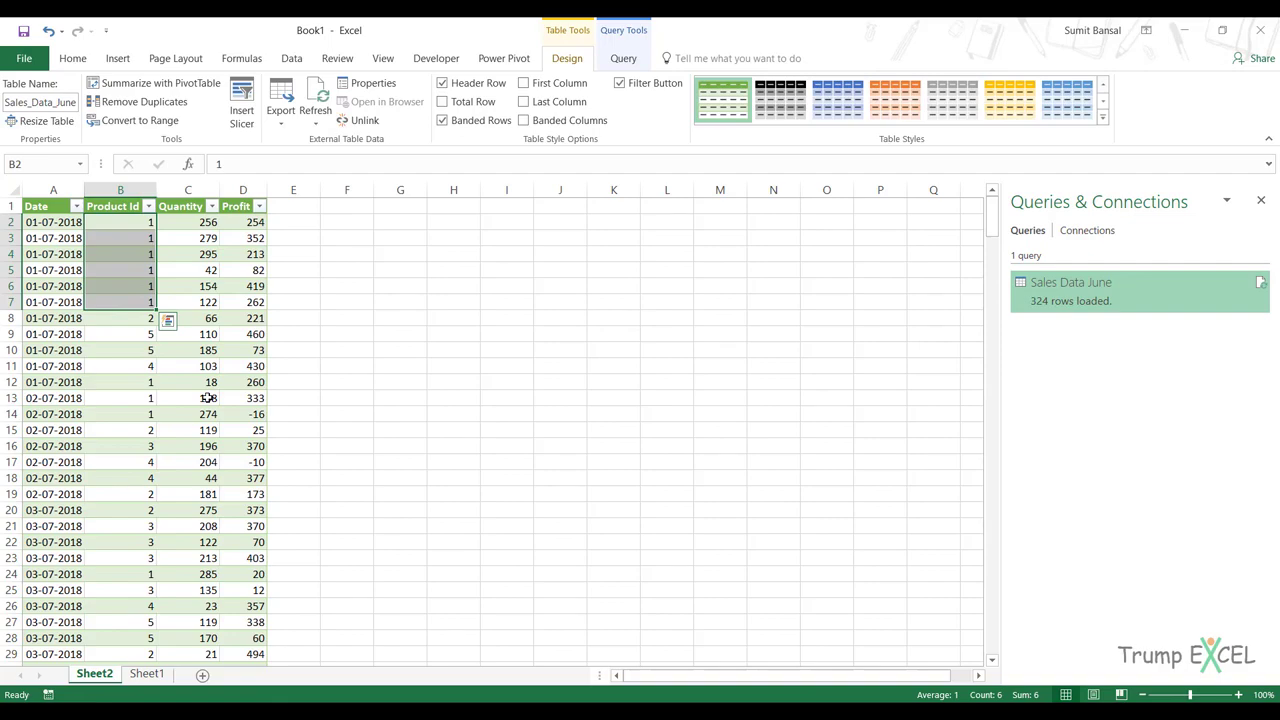